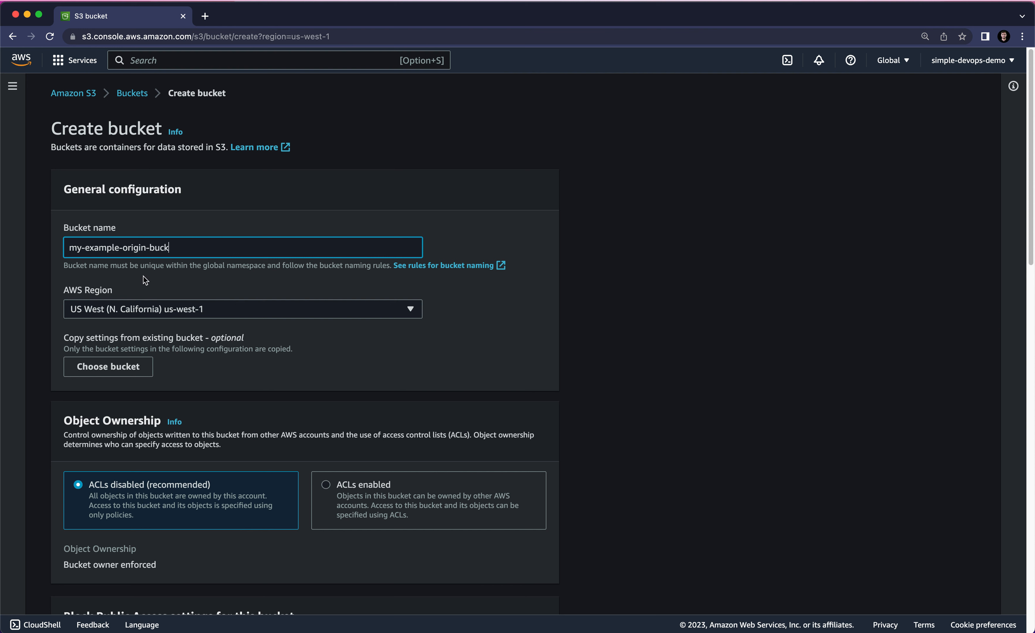
- Set the AWS Region of the my-example-origin-buck bucket to US East (N. Virginia) us-east-1
left_click_drag(113, 293, 65, 291)
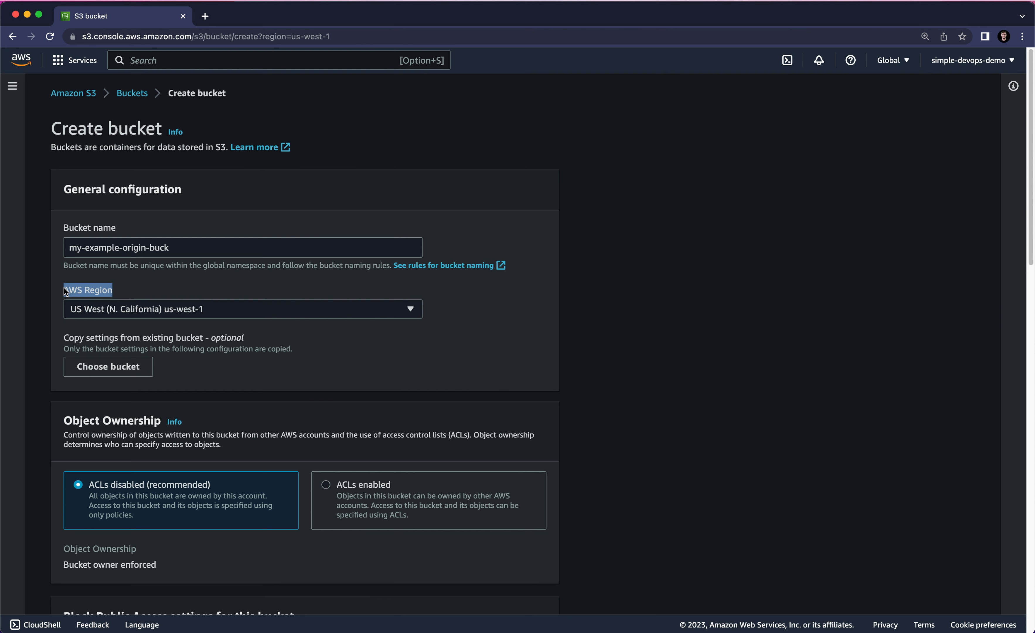
left_click(126, 308)
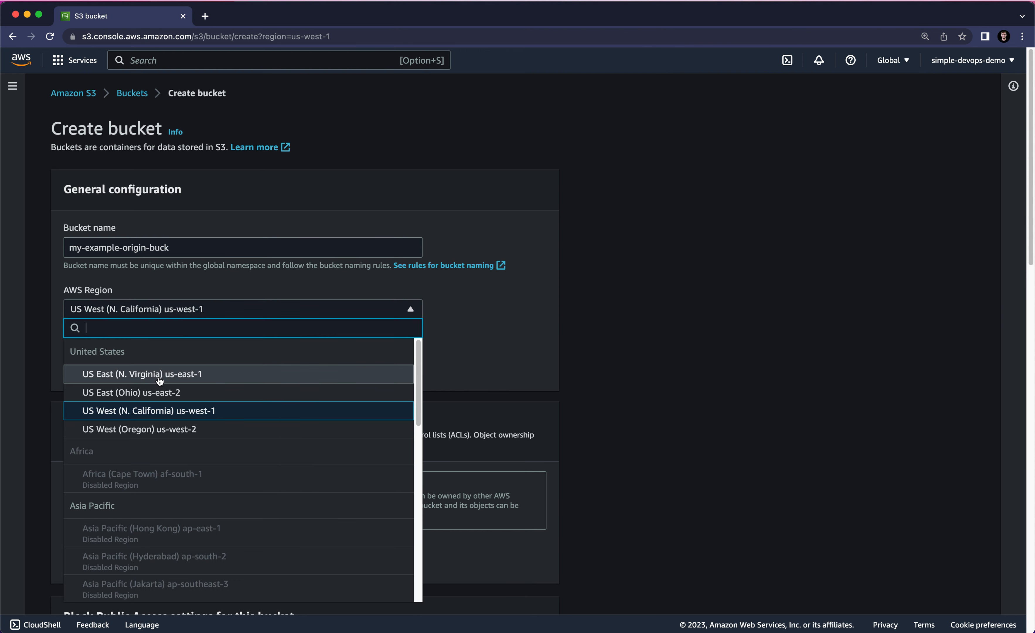
left_click(135, 374)
- Enable Bucket Versioning for my-example-origin-buck and create the bucket with the other default settings
scroll(223, 336, "down", 3)
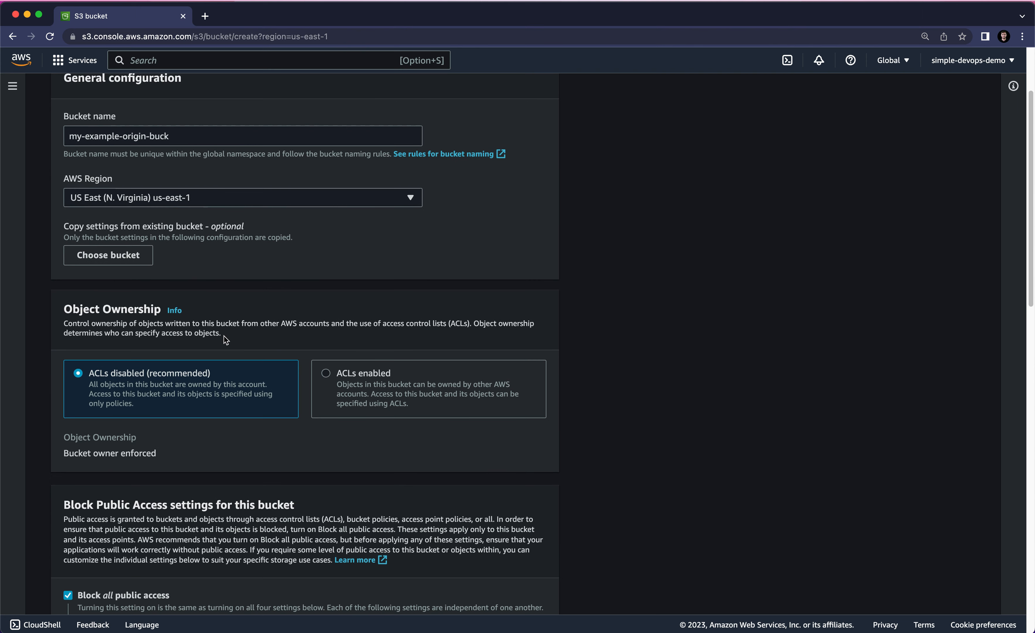
left_click_drag(65, 308, 161, 309)
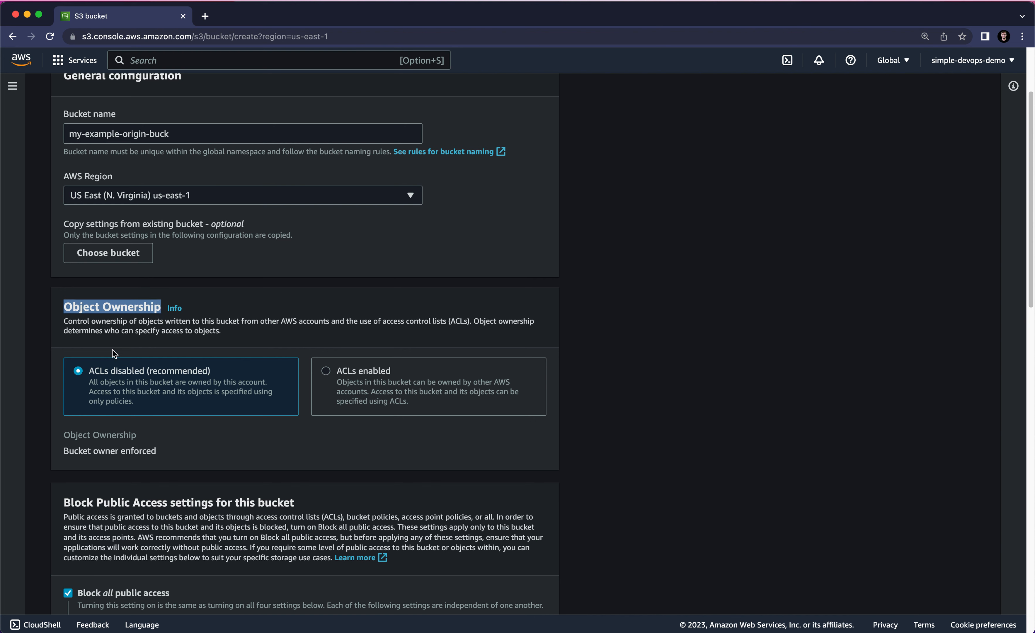
scroll(140, 378, "down", 3)
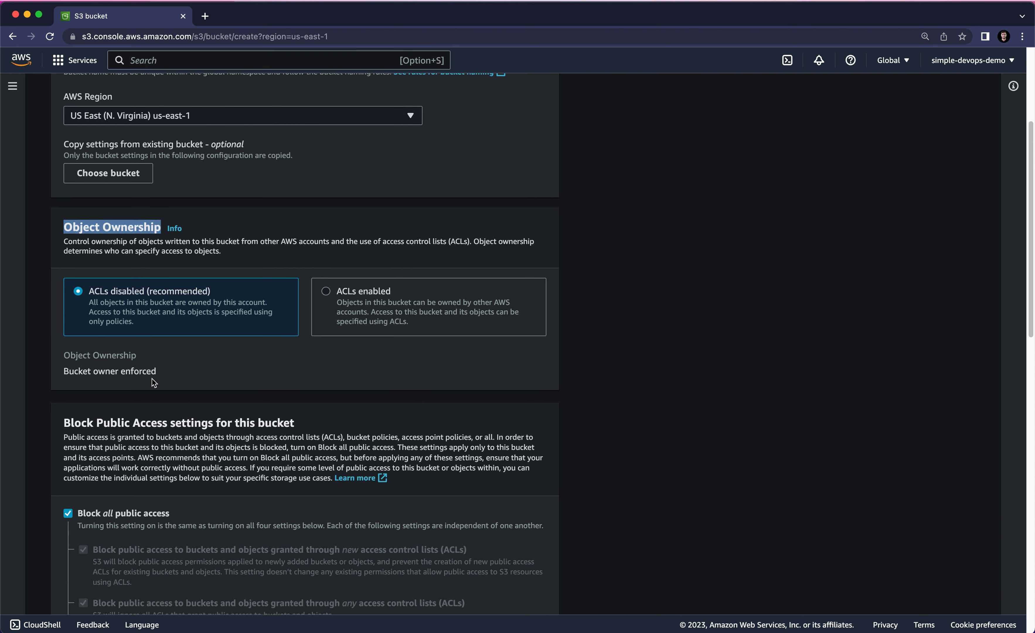
scroll(163, 382, "down", 2)
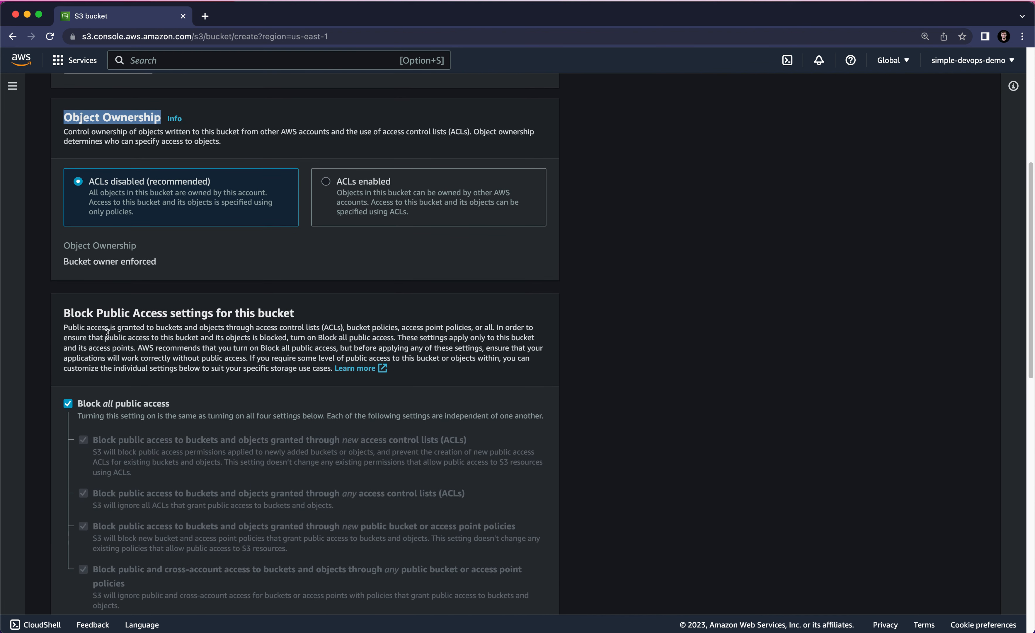
scroll(160, 352, "down", 10)
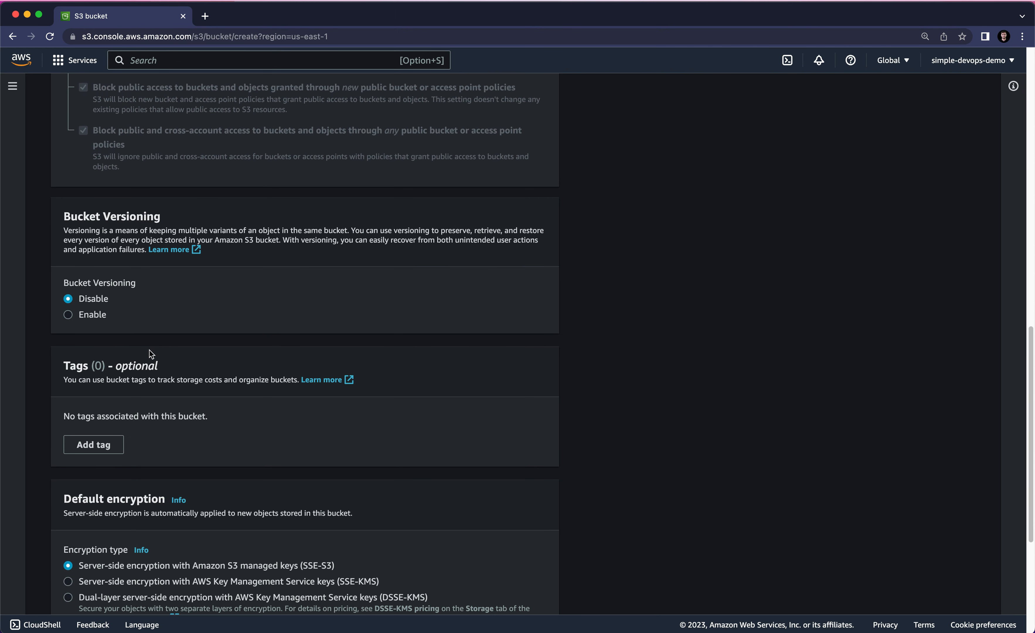
left_click_drag(64, 219, 160, 222)
left_click(106, 278)
scroll(159, 289, "down", 6)
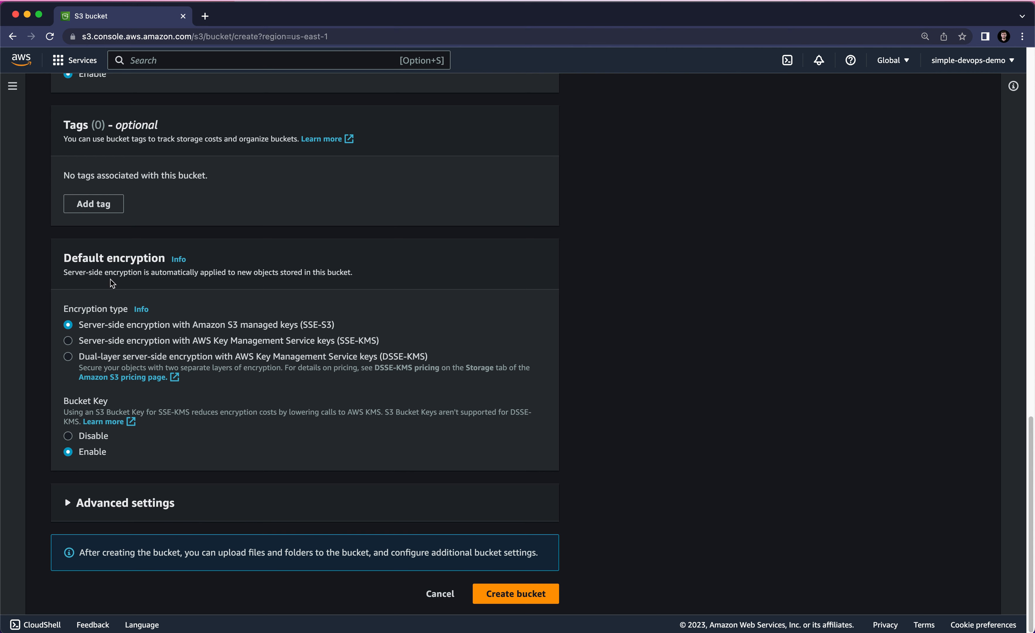
left_click(499, 594)
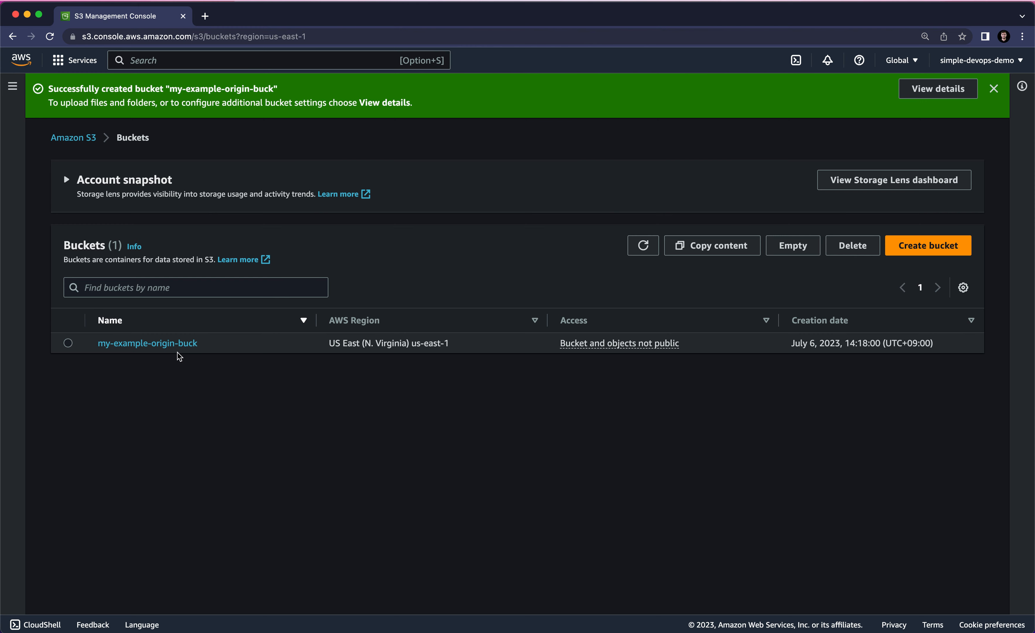
- Start a new bucket named my-example-replica-buck in the US West (N. California) us-west-1 region
left_click(887, 253)
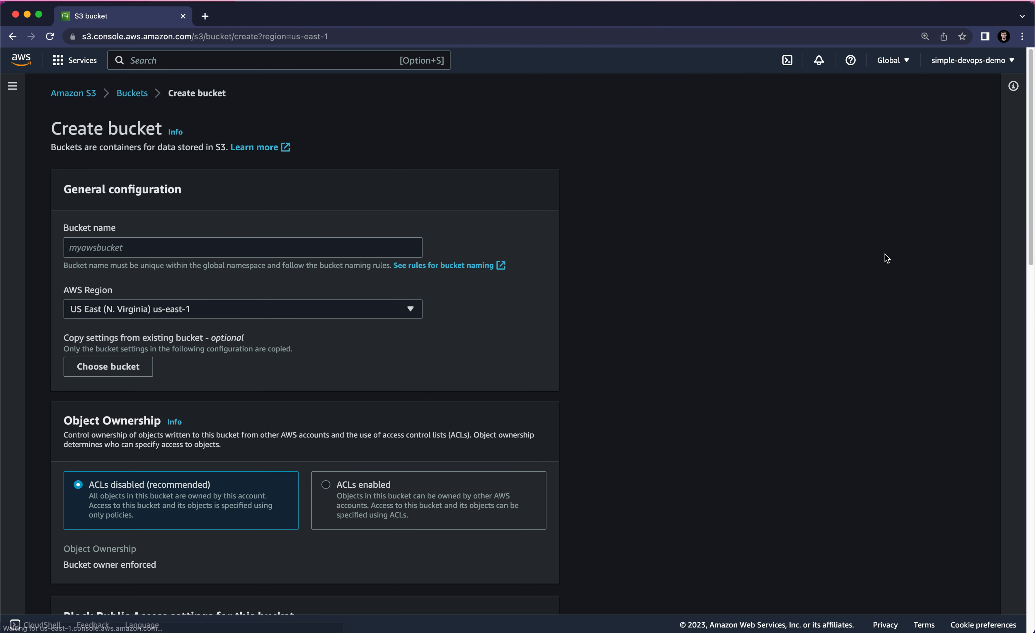
left_click(102, 244)
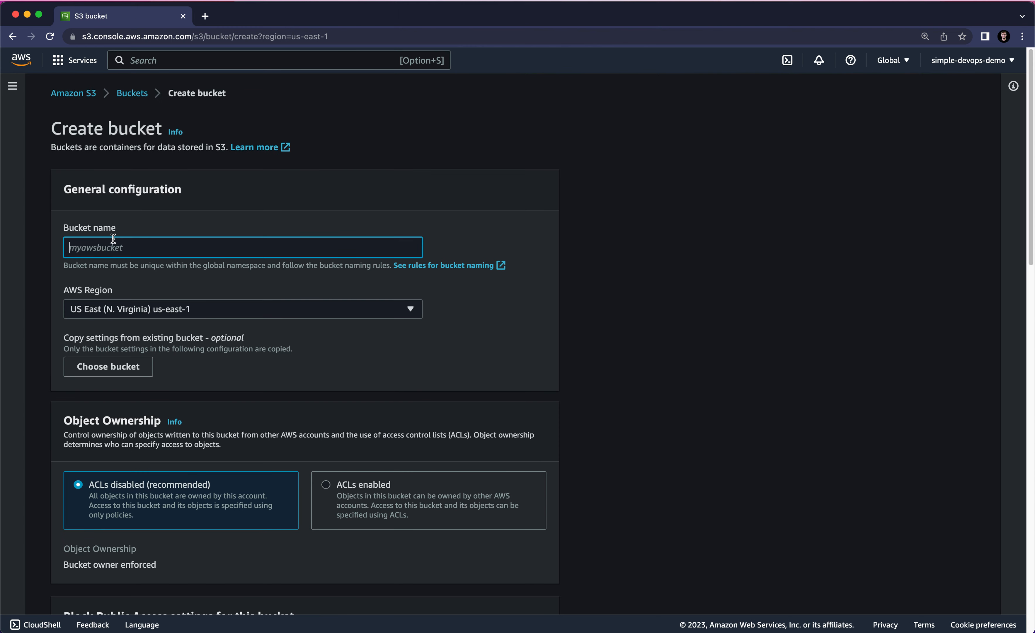
type("m")
key("BackSpace")
type("m")
type("y-exapme")
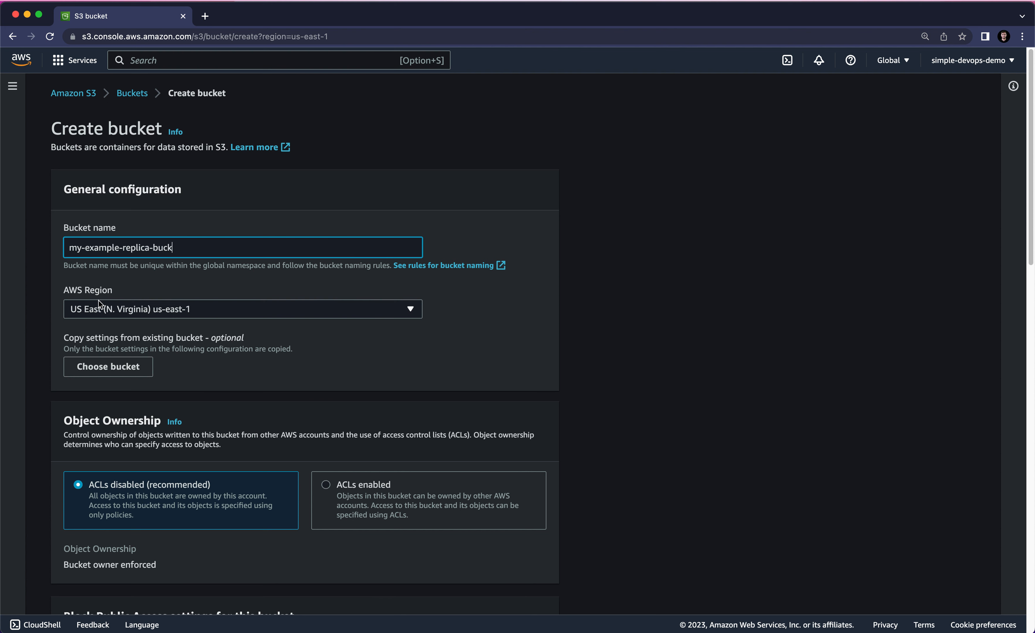
left_click(122, 308)
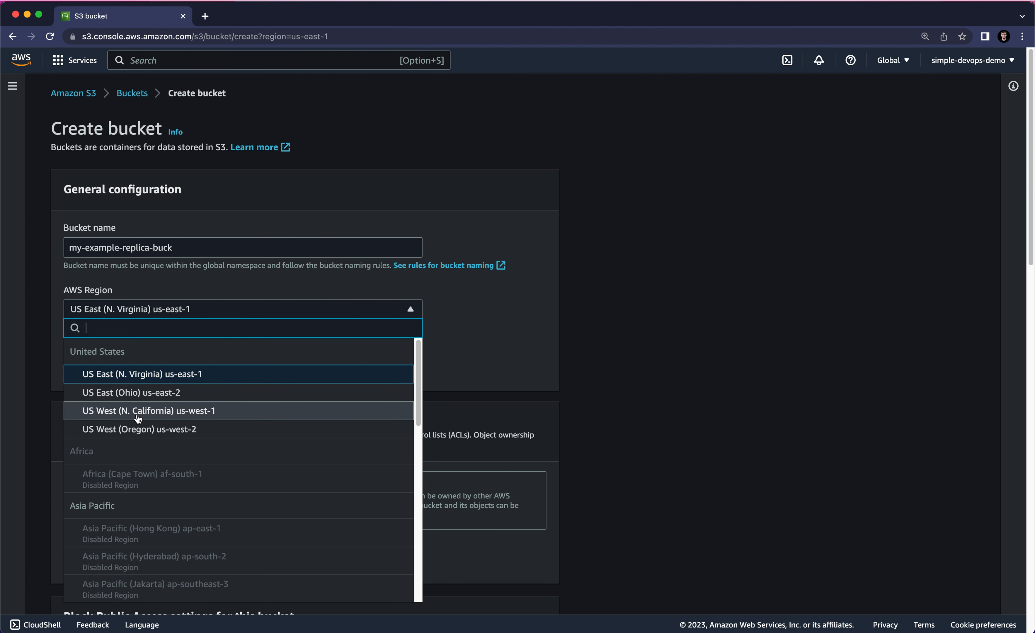
left_click(101, 416)
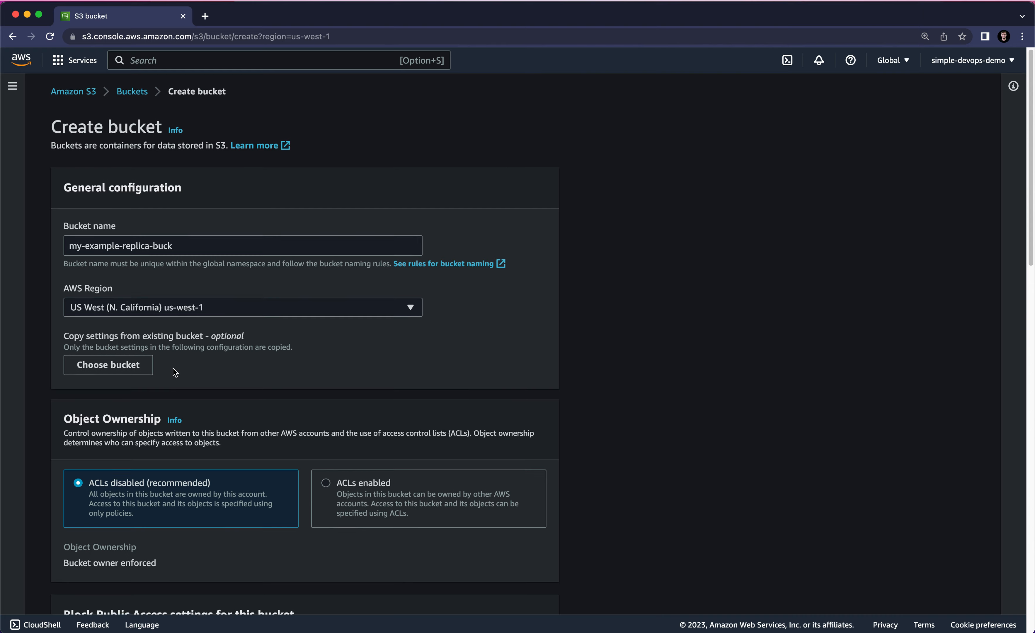
- Enable Bucket Versioning for my-example-replica-buck and create the bucket with the remaining defaults
scroll(174, 372, "down", 5)
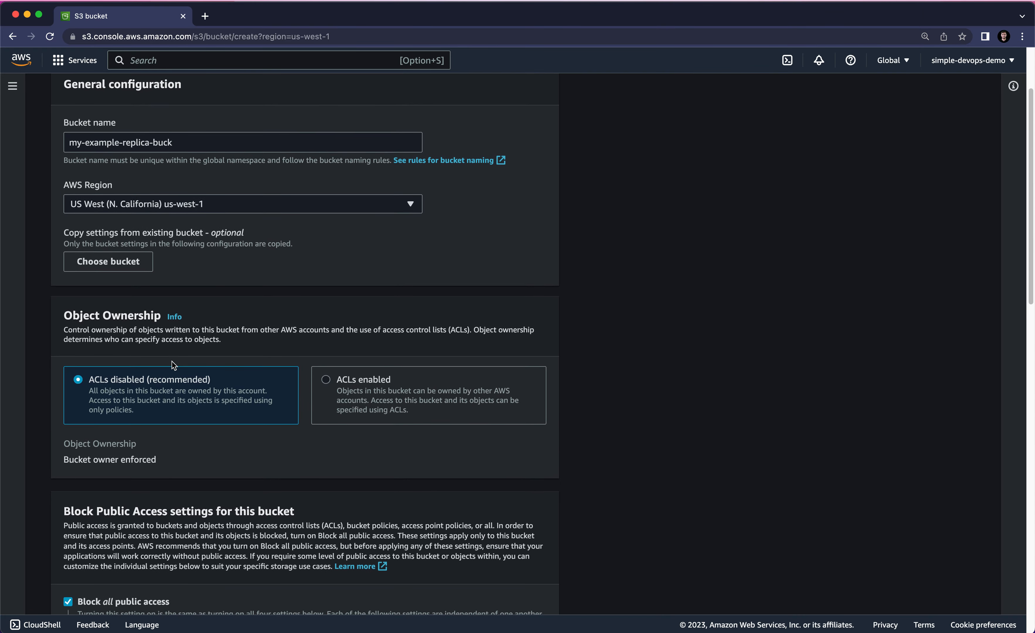
scroll(173, 365, "down", 7)
scroll(98, 286, "down", 19)
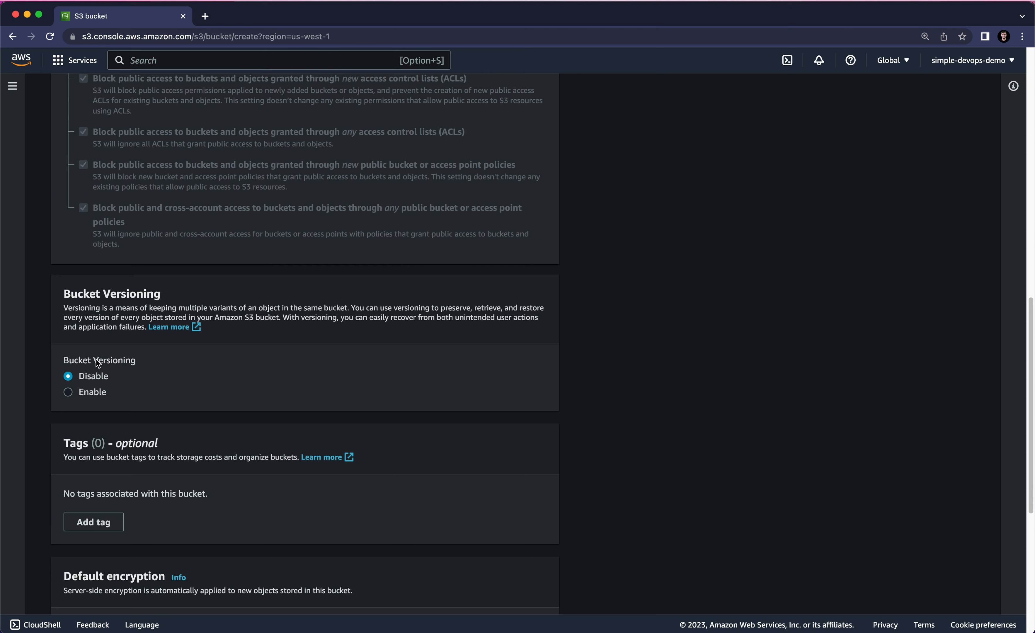
left_click(91, 395)
scroll(189, 384, "down", 12)
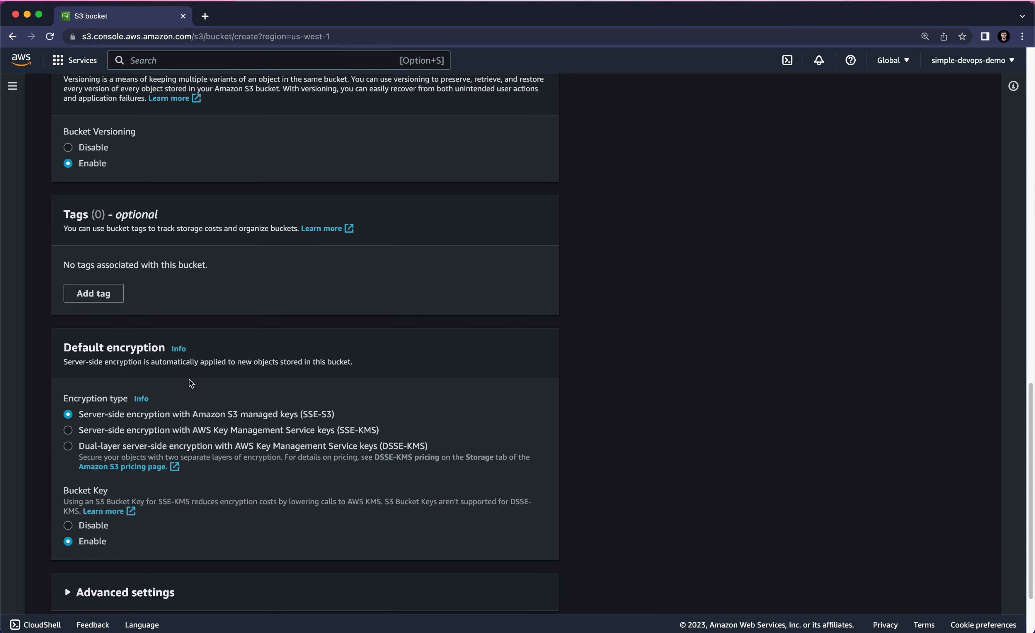
scroll(304, 408, "down", 4)
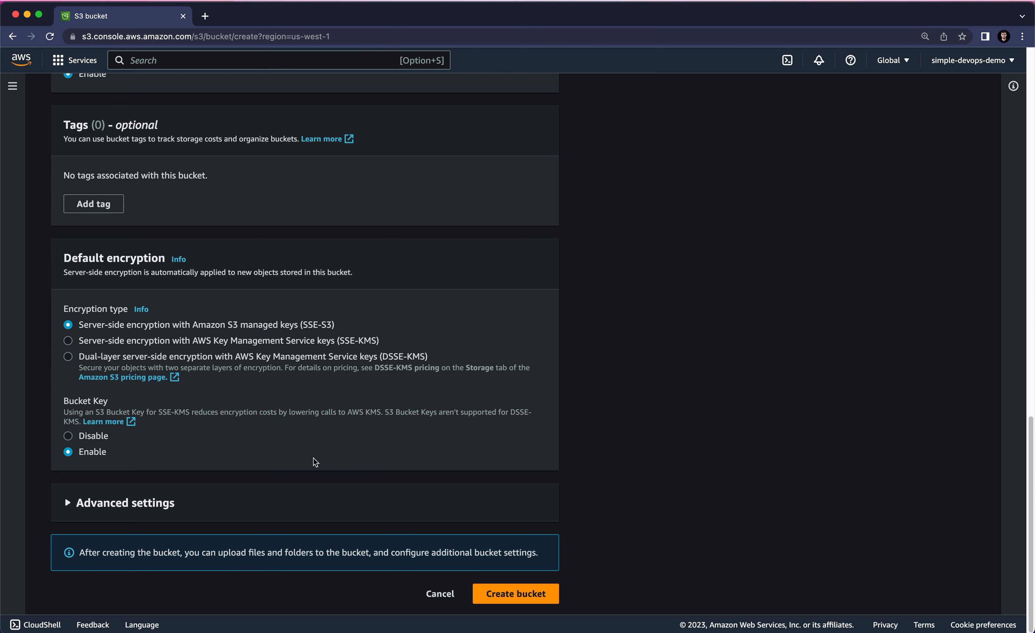
left_click(516, 592)
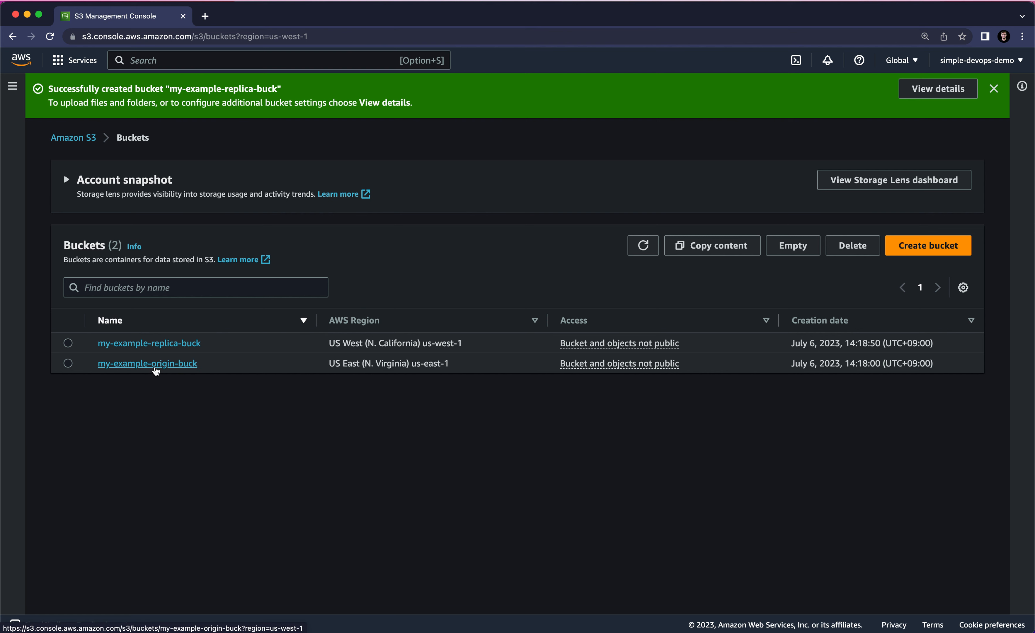
- Start a new replication rule for the my-example-origin-buck bucket
left_click(155, 368)
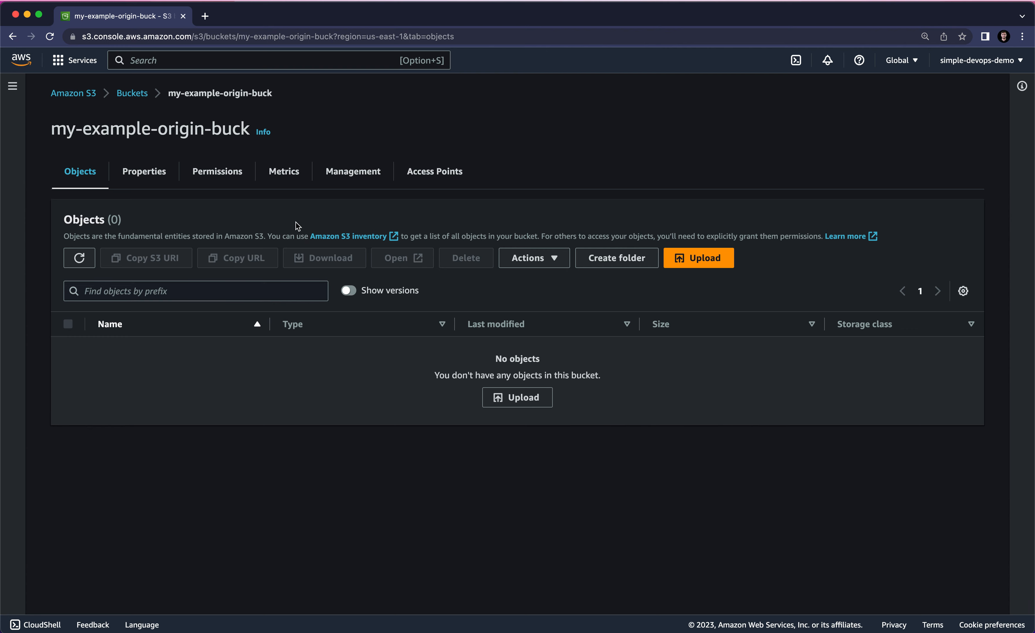
left_click(341, 183)
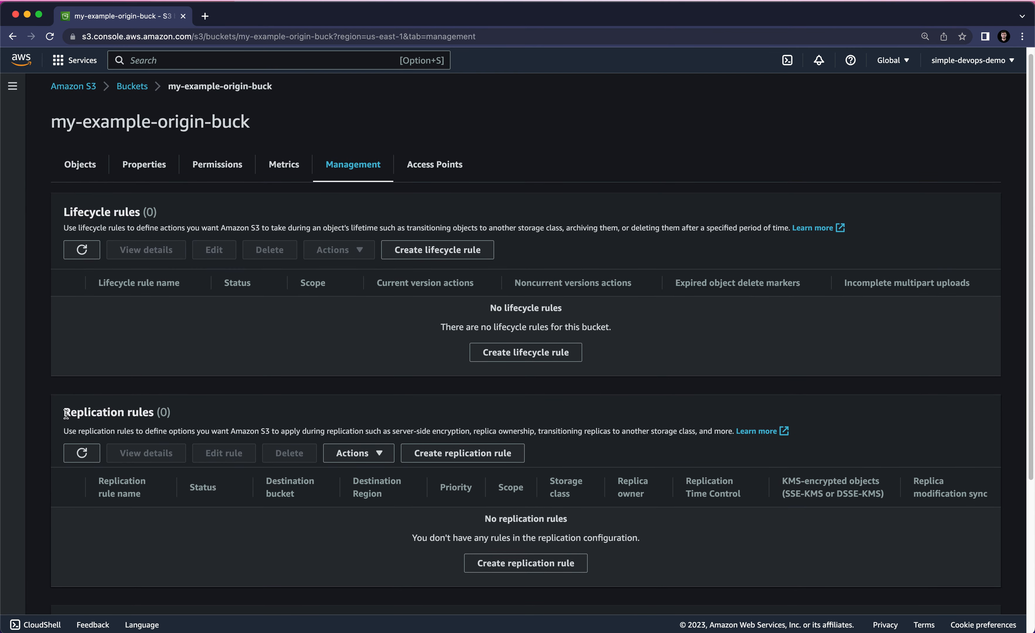
left_click_drag(65, 412, 147, 412)
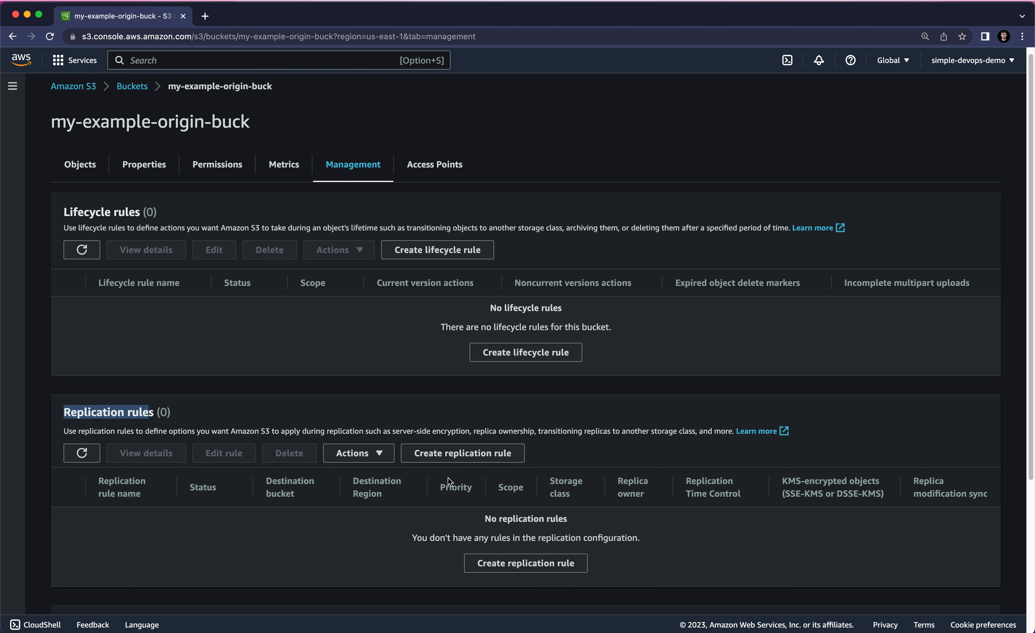
left_click(513, 563)
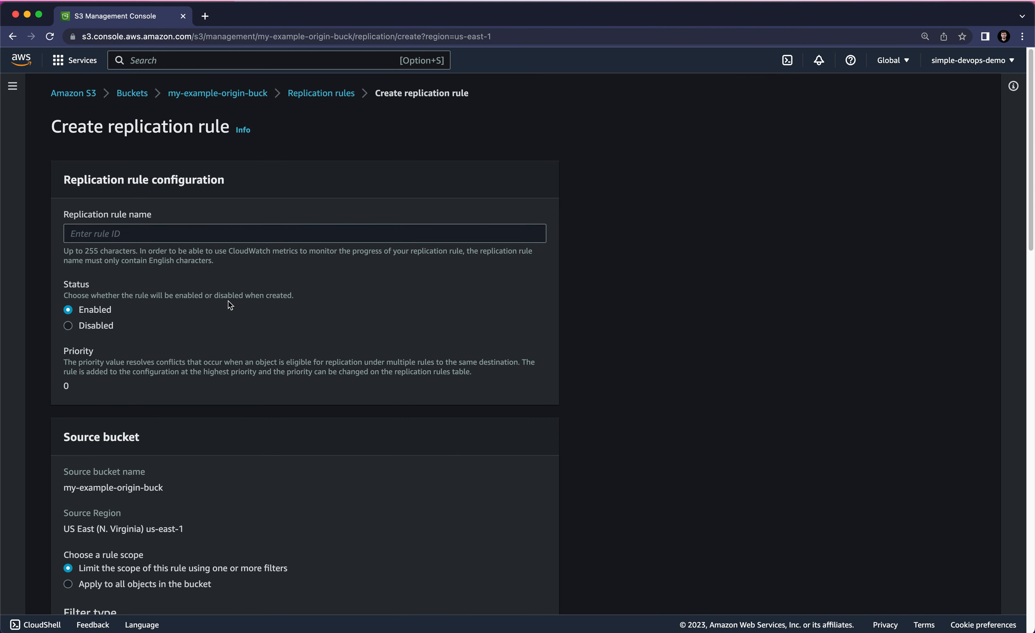
- Name the replication rule DemoReplica and apply it to all objects in the source bucket
left_click(166, 236)
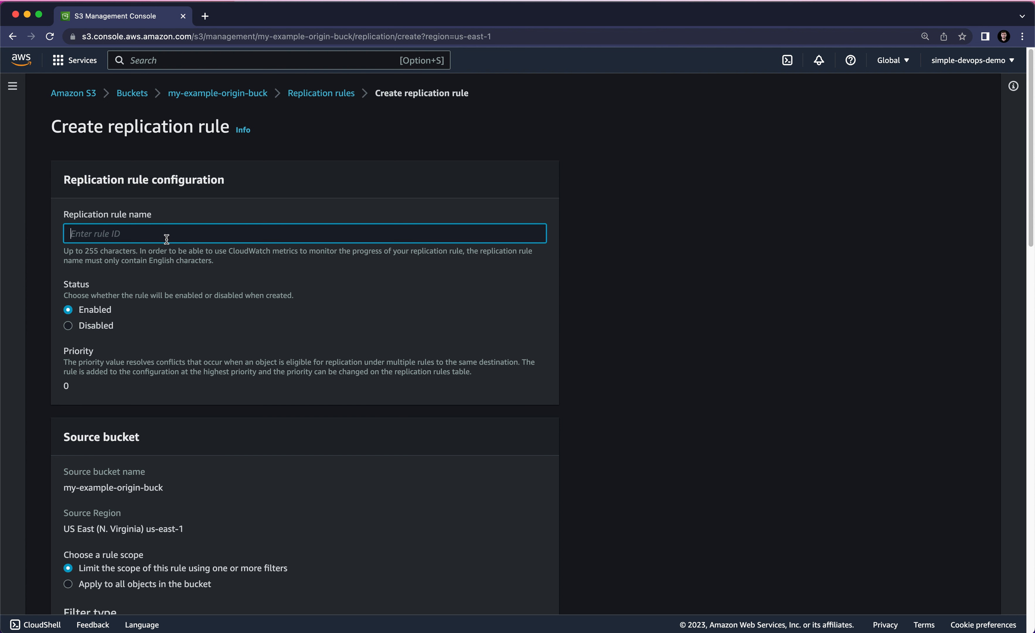
type("DemoReplica")
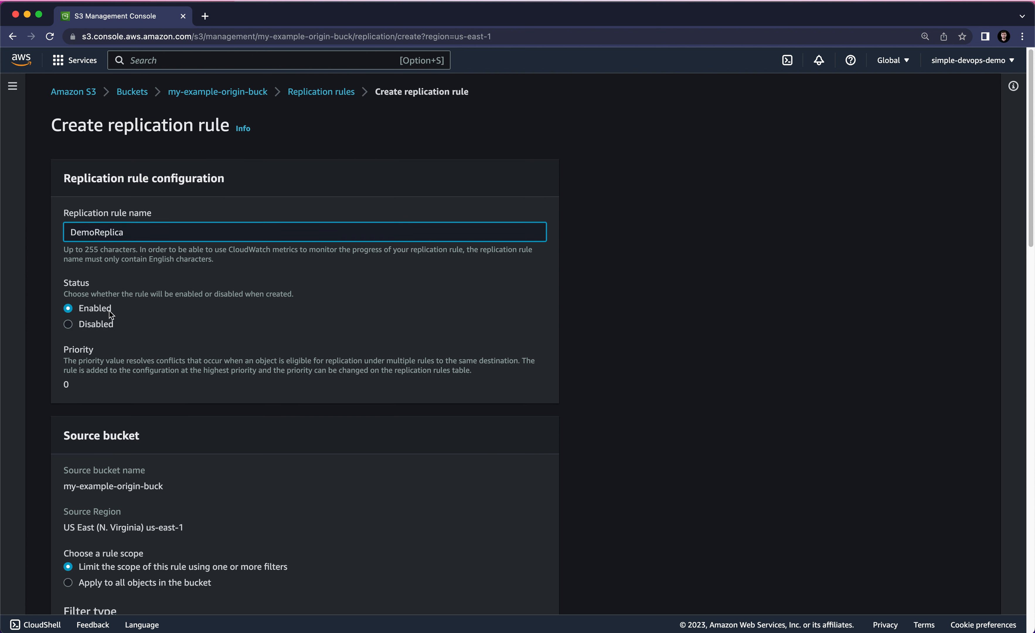
scroll(84, 310, "down", 1)
scroll(108, 312, "down", 5)
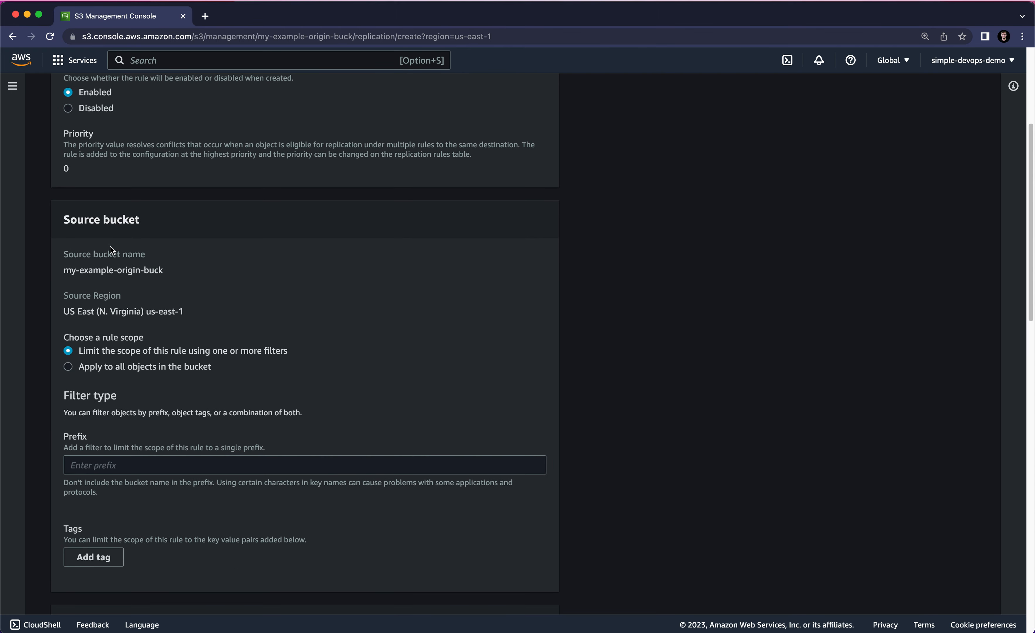
left_click(114, 371)
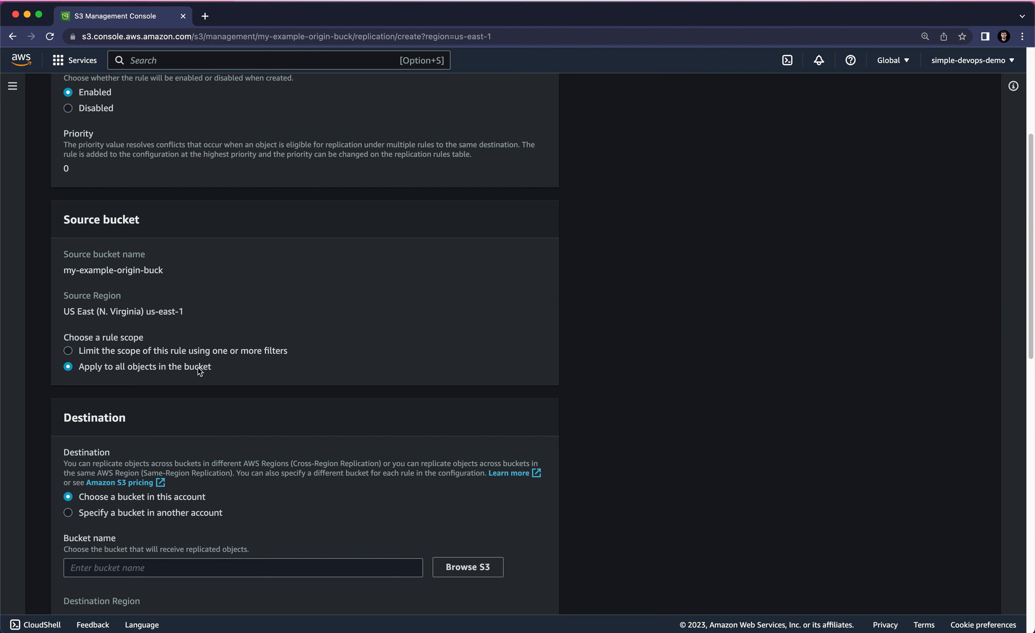
- Choose my-example-replica-buck in this account as the replication rule's destination bucket
scroll(171, 354, "down", 2)
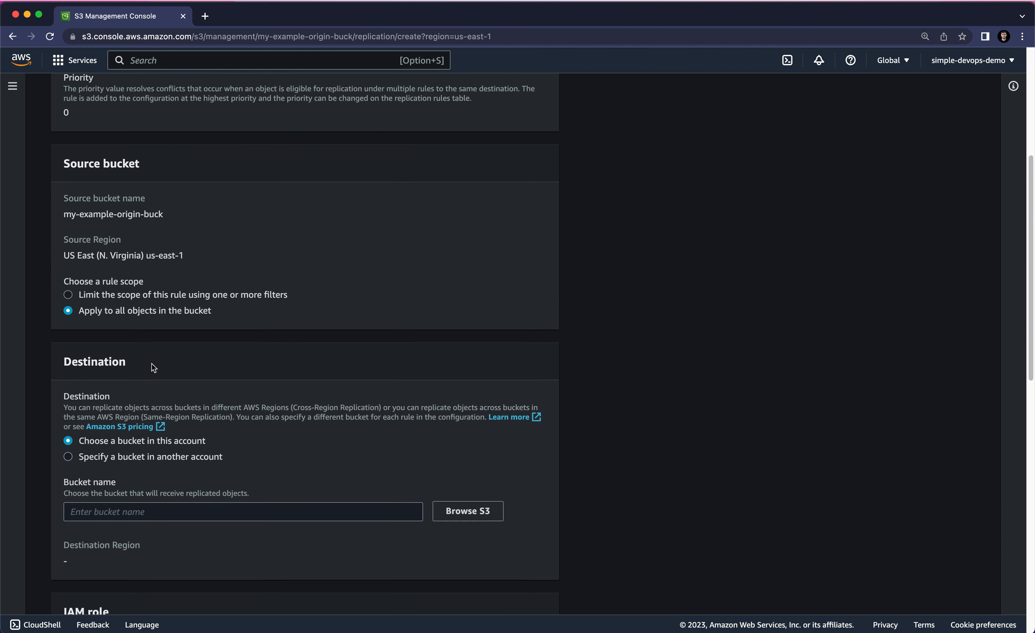
scroll(152, 365, "down", 2)
left_click_drag(137, 383, 203, 387)
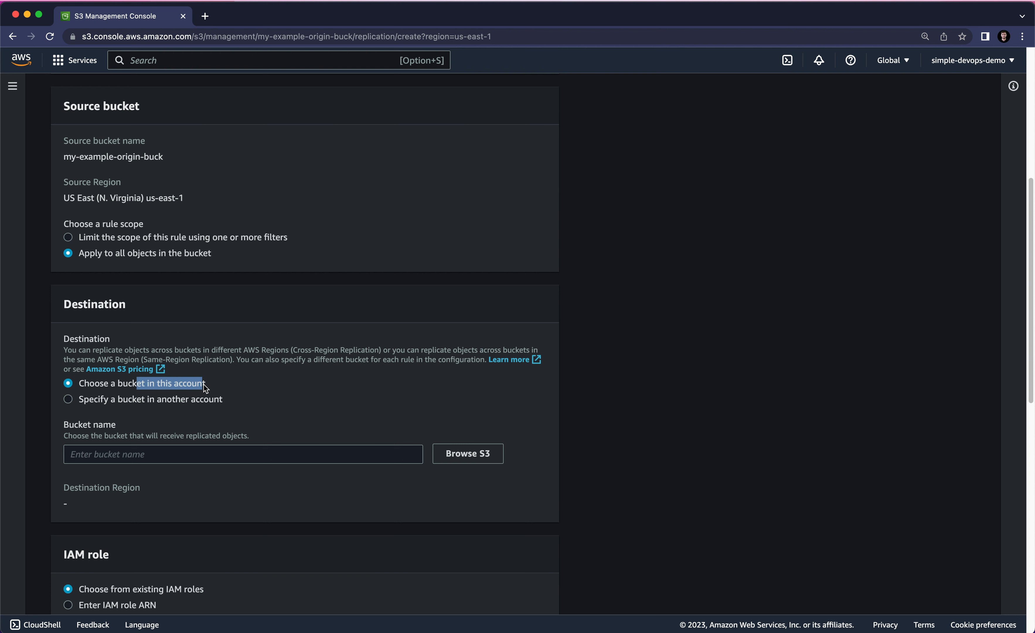
left_click(179, 452)
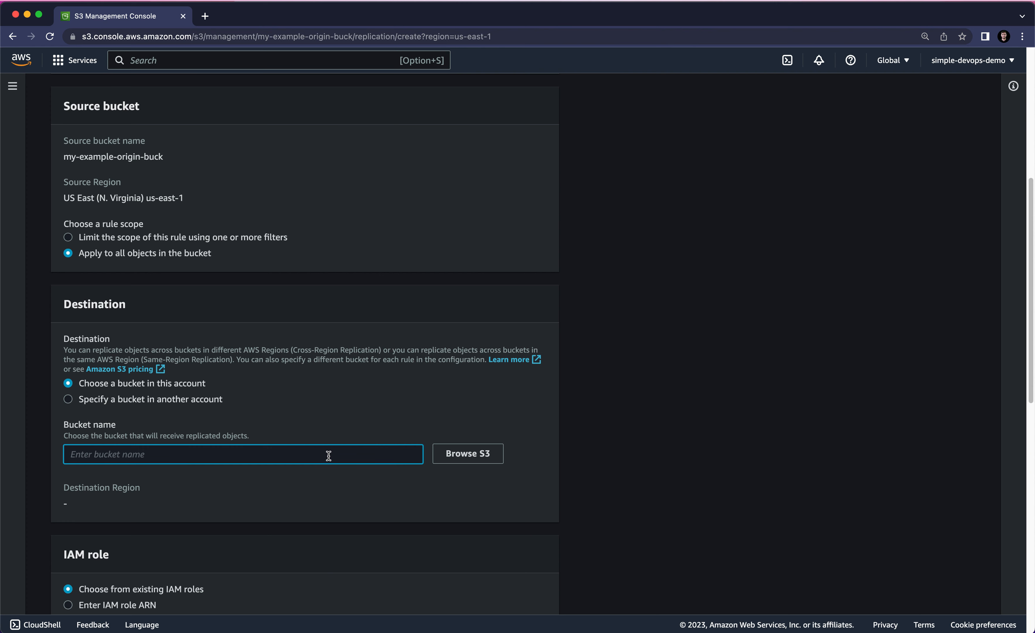
left_click(450, 457)
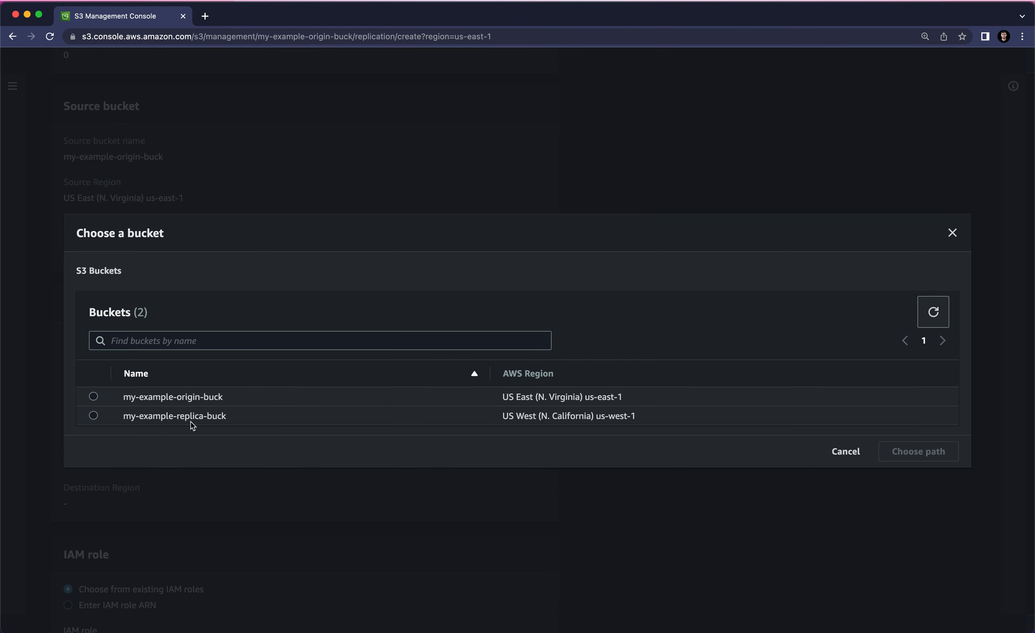
left_click(94, 416)
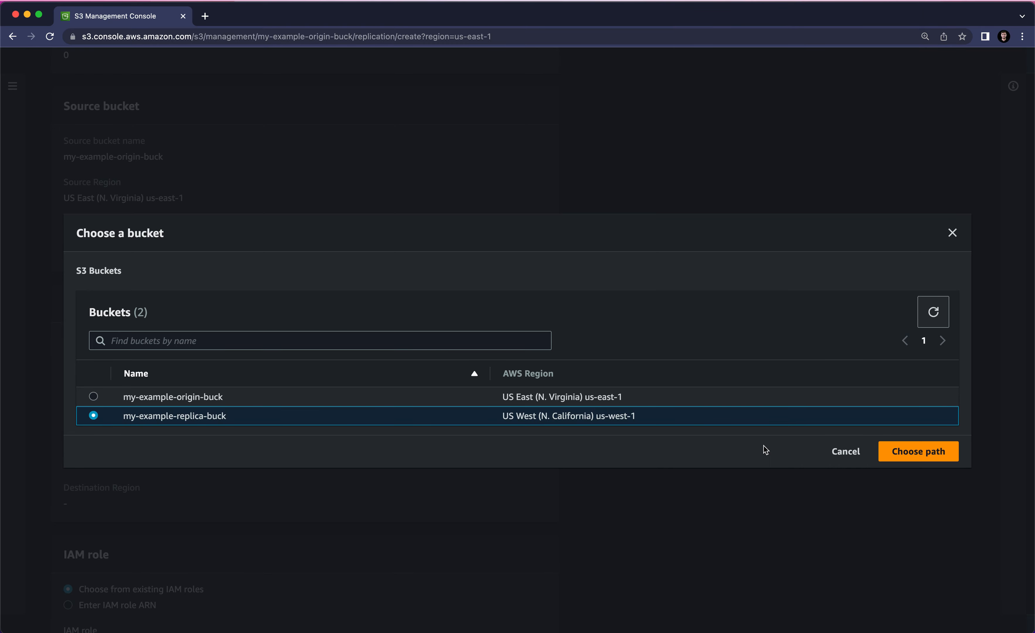
left_click(907, 459)
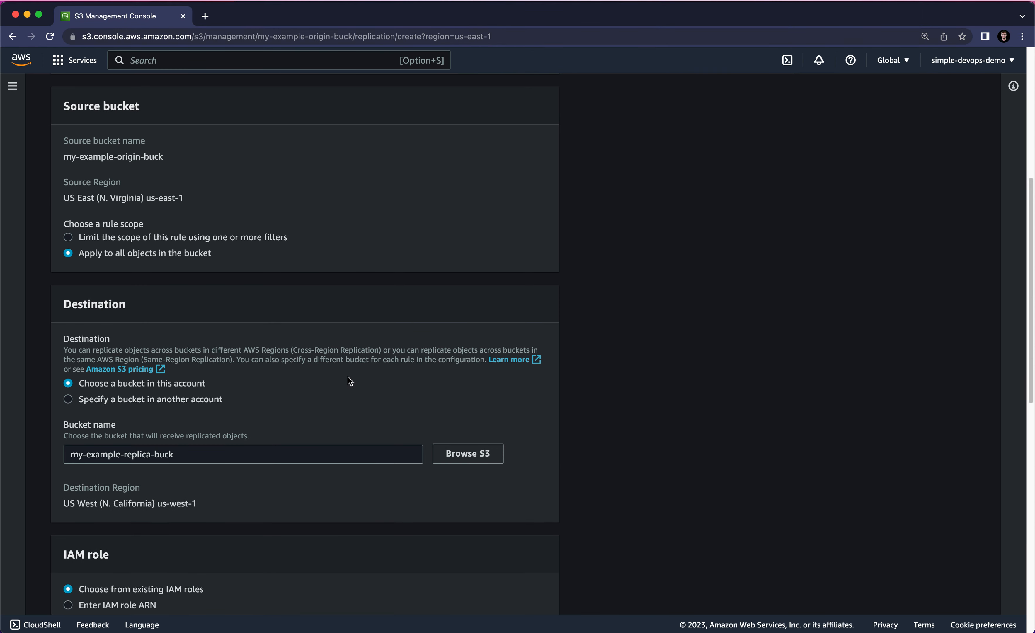
- Review the destination Region and the rule's remaining IAM role, encryption, storage class and additional replication options
scroll(352, 377, "down", 1)
left_click_drag(63, 483, 151, 481)
left_click_drag(66, 499, 111, 499)
scroll(235, 477, "down", 3)
scroll(235, 477, "down", 10)
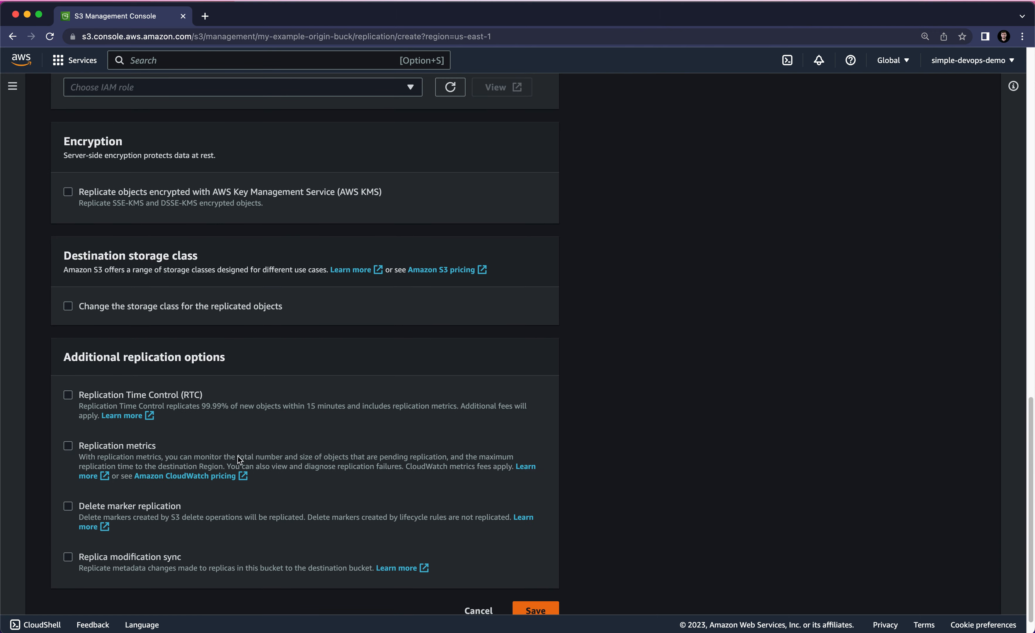
scroll(238, 455, "up", 5)
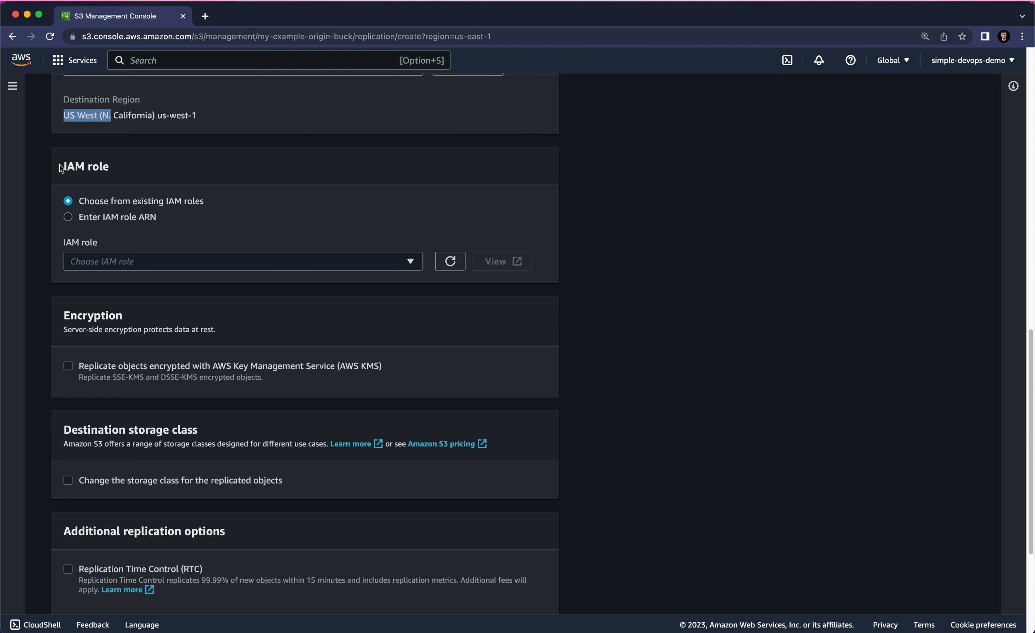
- Set the DemoReplica rule to create a new IAM role and save the rule with the remaining options unselected
left_click_drag(62, 166, 112, 169)
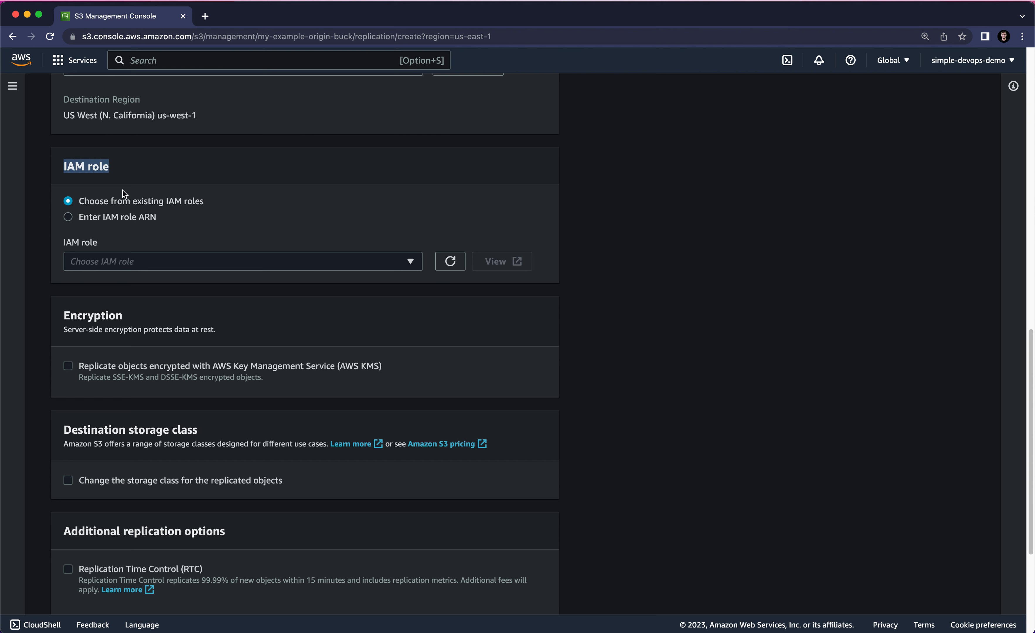
left_click(99, 262)
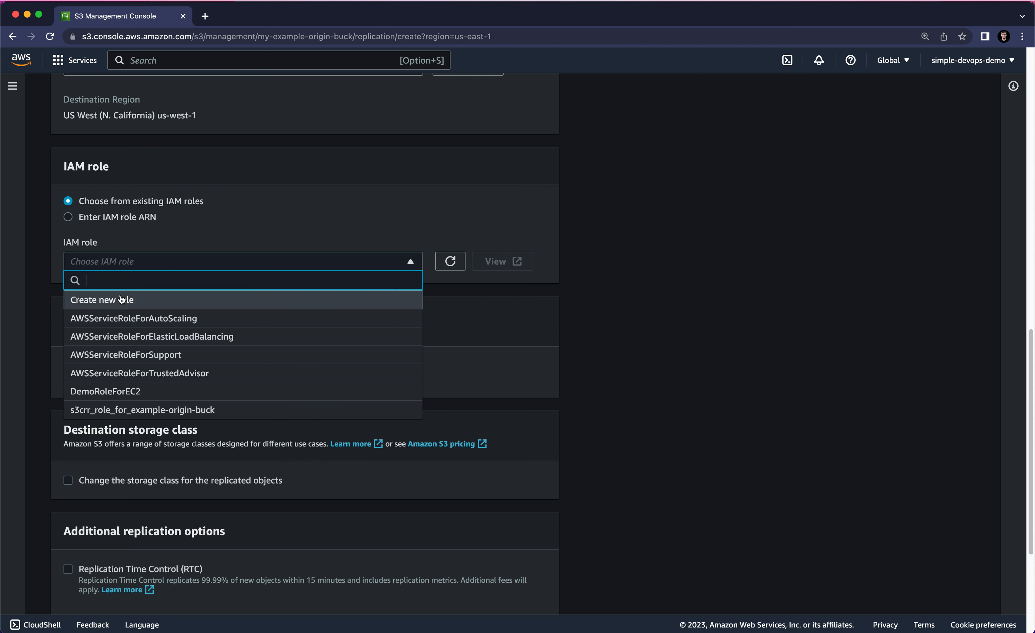
left_click(126, 303)
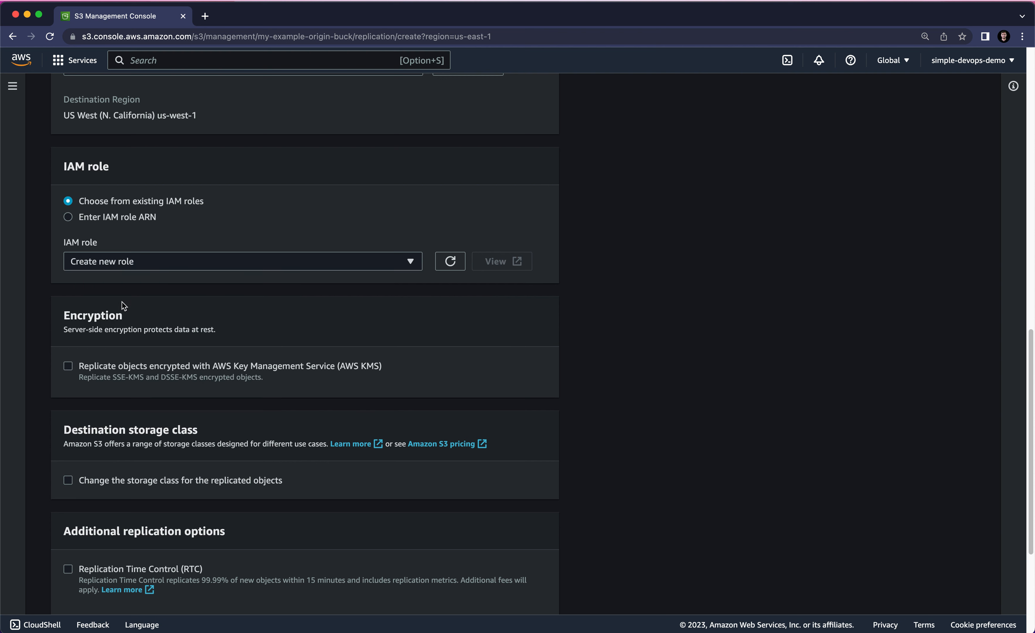
scroll(147, 288, "down", 3)
scroll(148, 288, "down", 2)
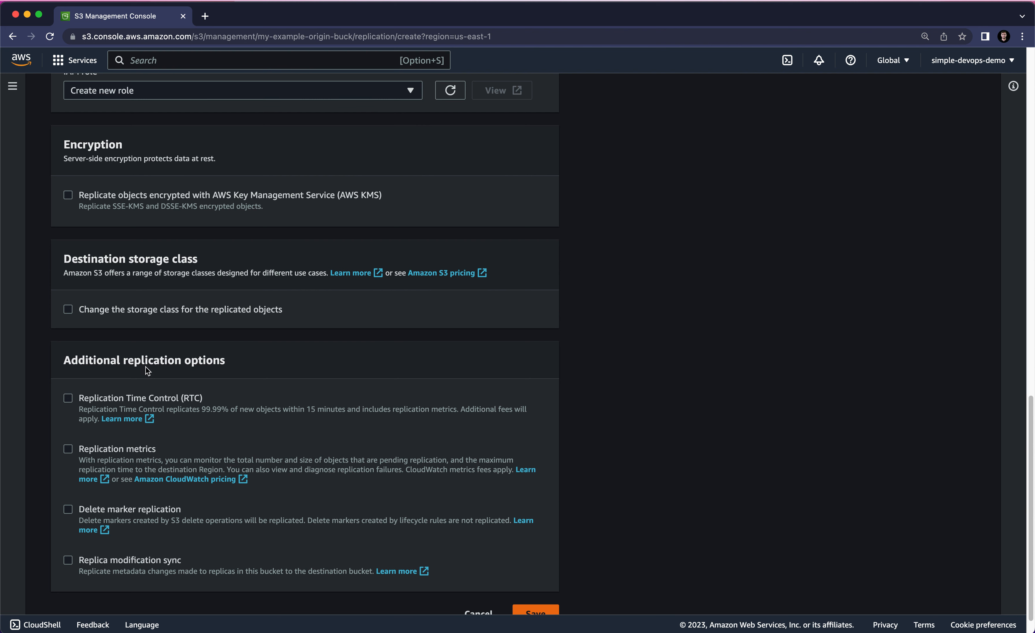
scroll(146, 367, "down", 1)
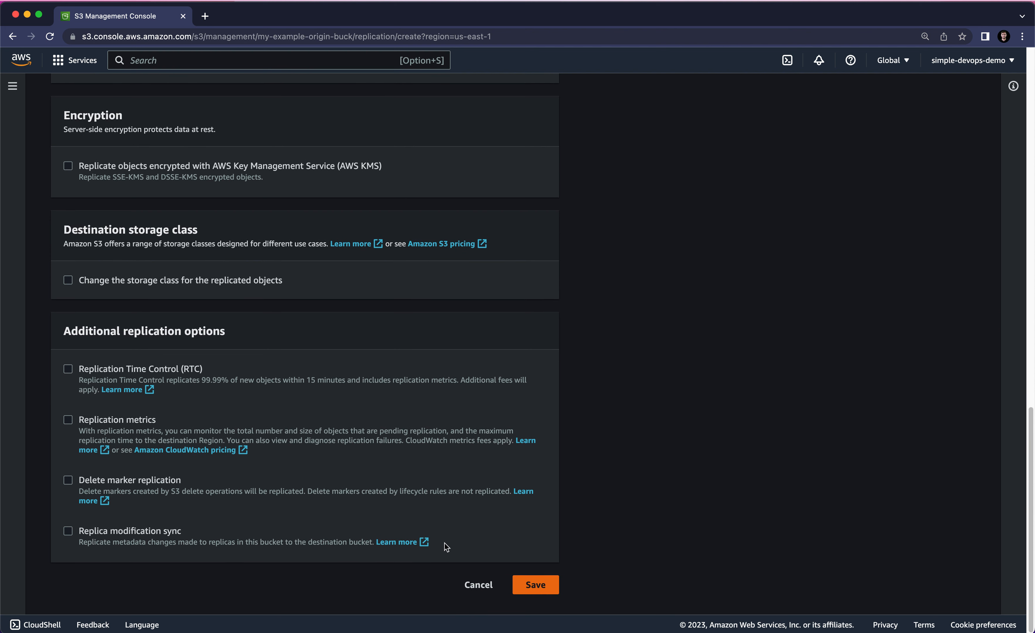
left_click(535, 587)
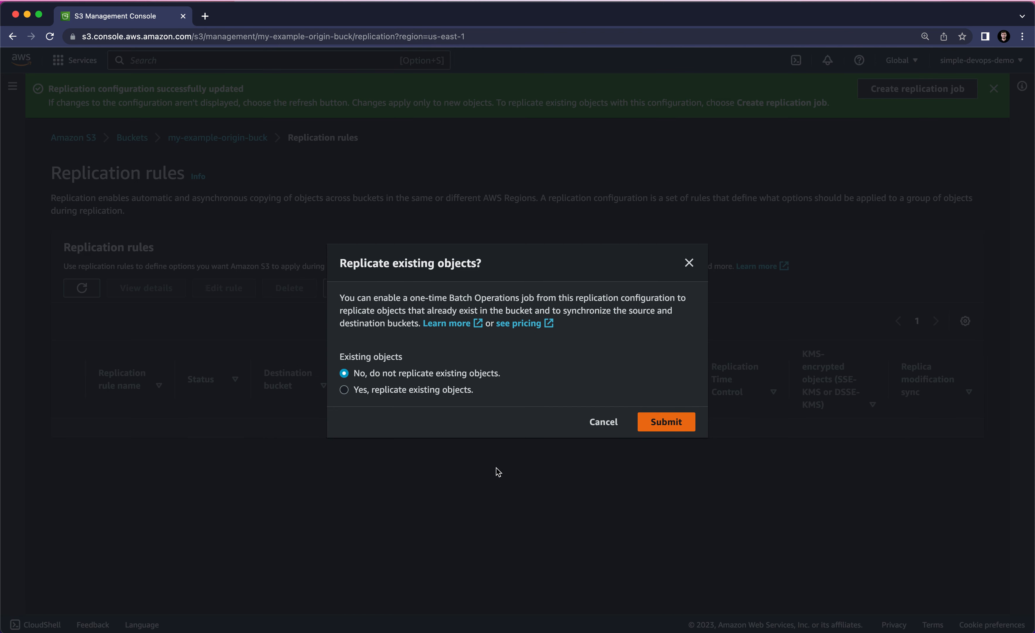
- Choose not to replicate existing objects and submit the choice
left_click_drag(347, 264, 484, 279)
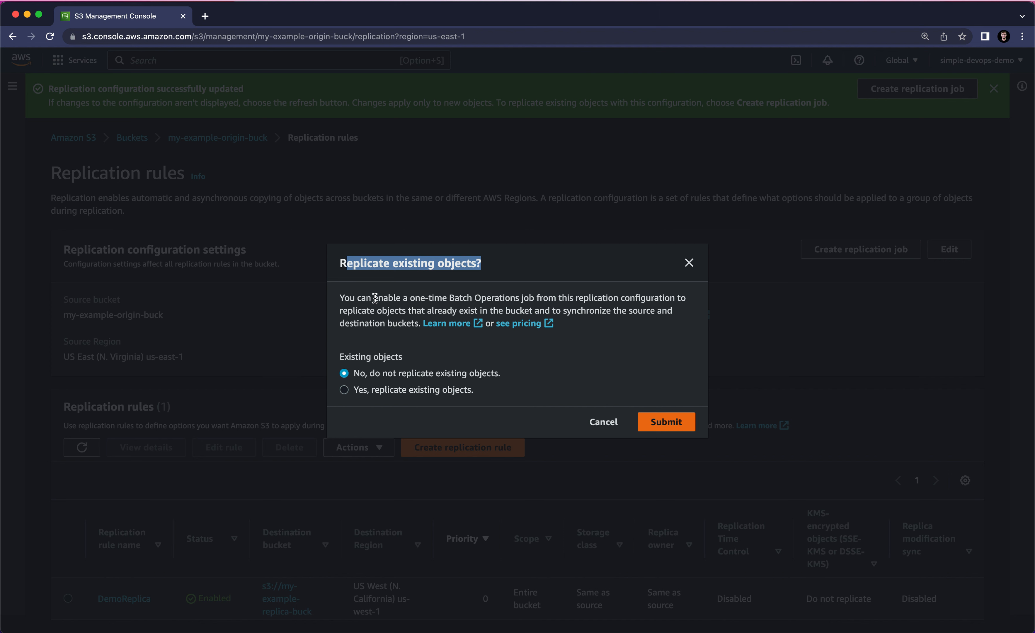
left_click_drag(374, 299, 517, 298)
left_click(488, 299)
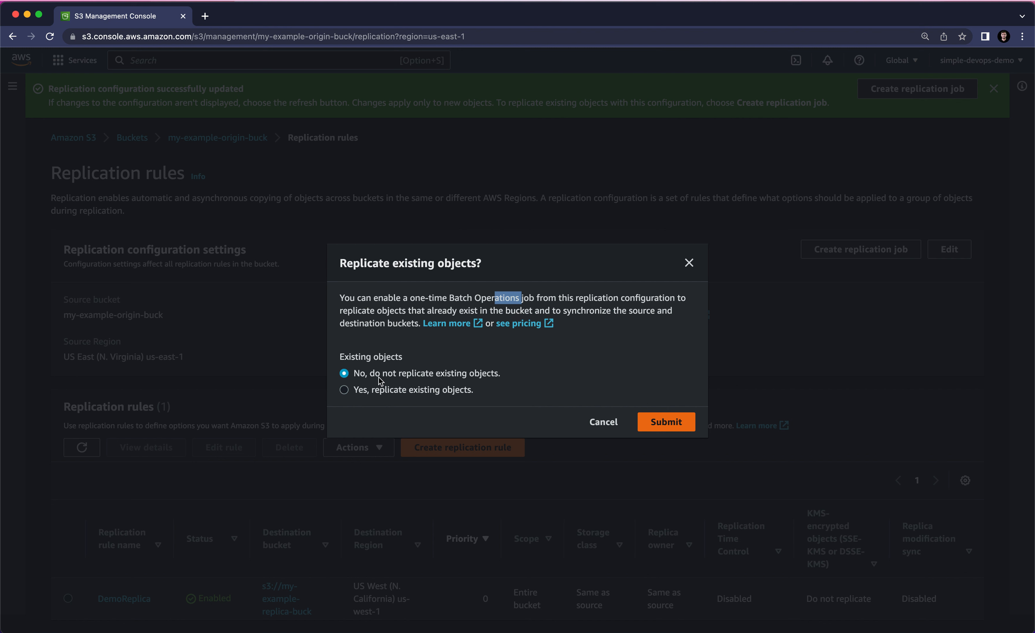
left_click(426, 377)
left_click(666, 422)
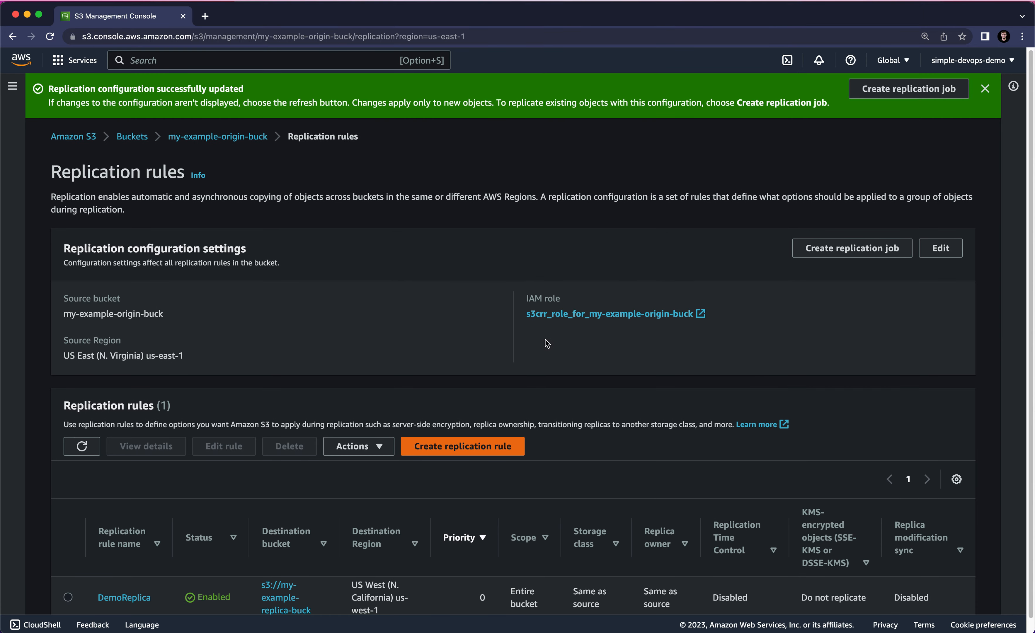
- From the bucket list, open my-example-replica-buck in a separate browser tab and my-example-origin-buck in the current one
scroll(523, 352, "down", 1)
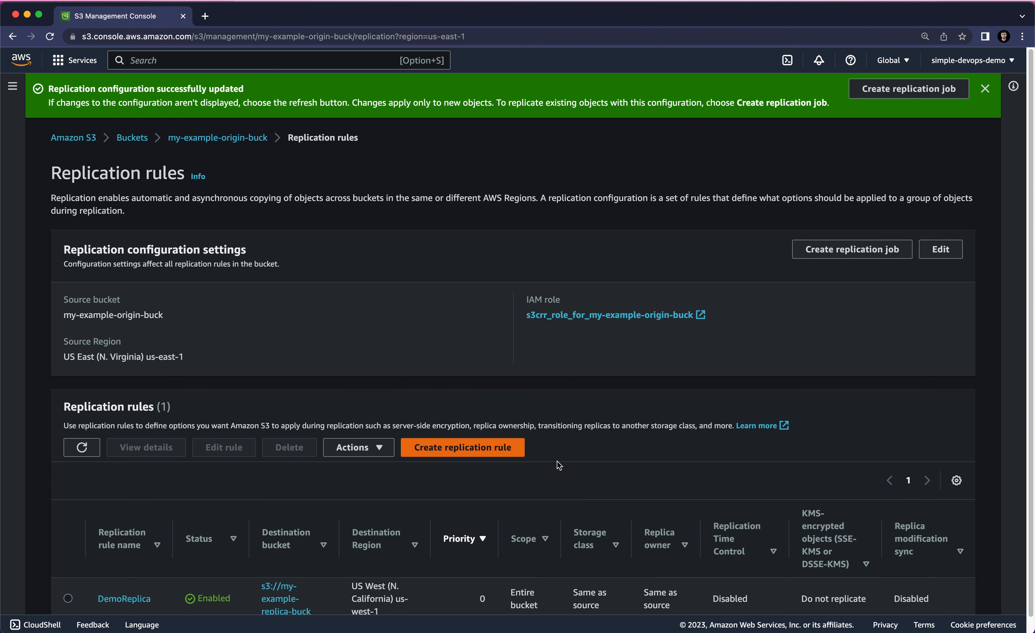
scroll(564, 445, "up", 1)
left_click(132, 138)
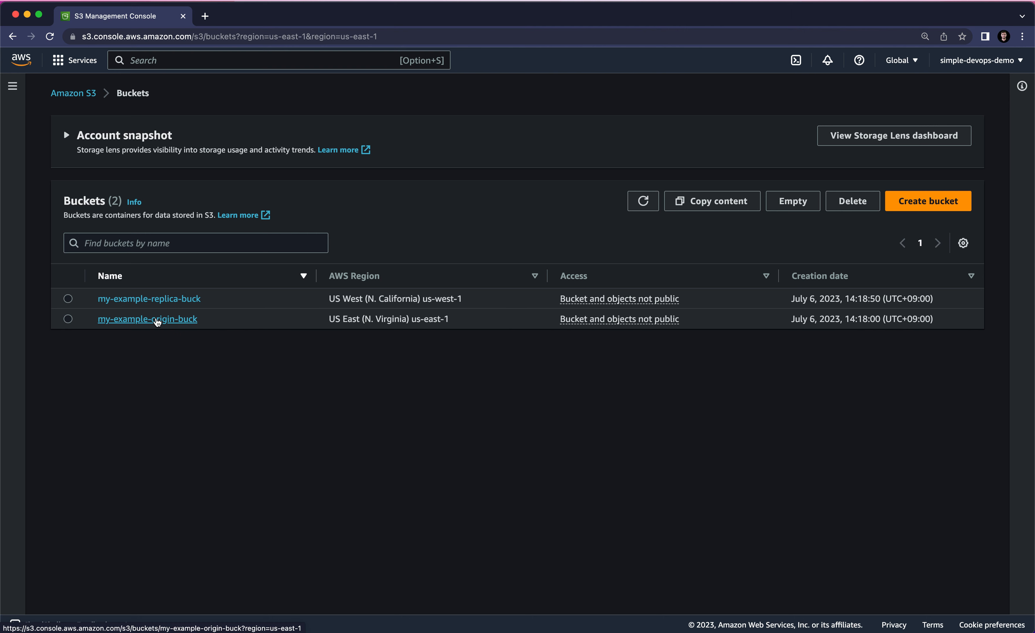
right_click(163, 303)
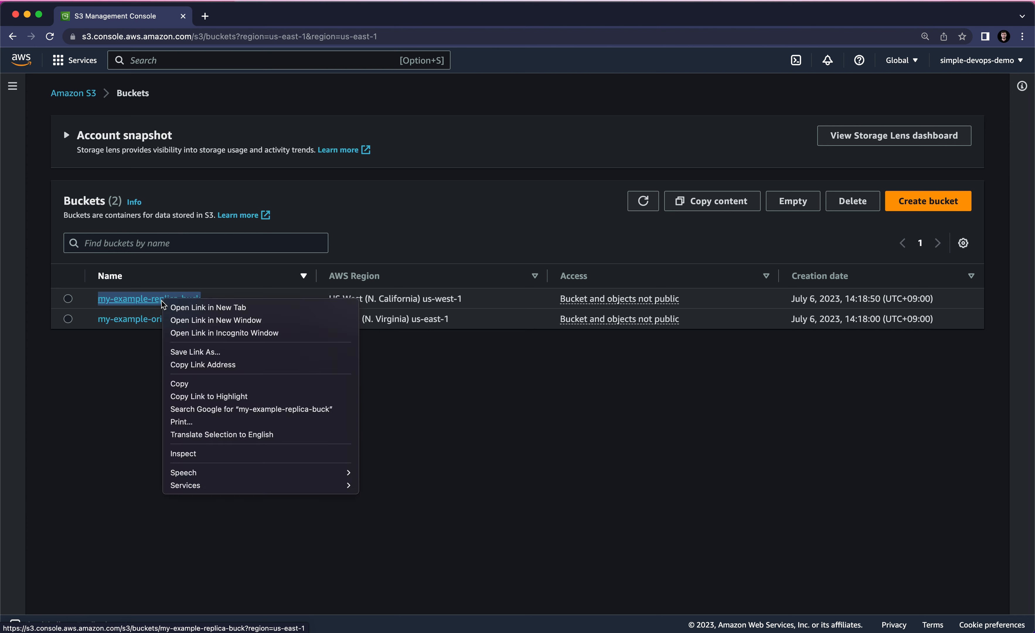
left_click(176, 308)
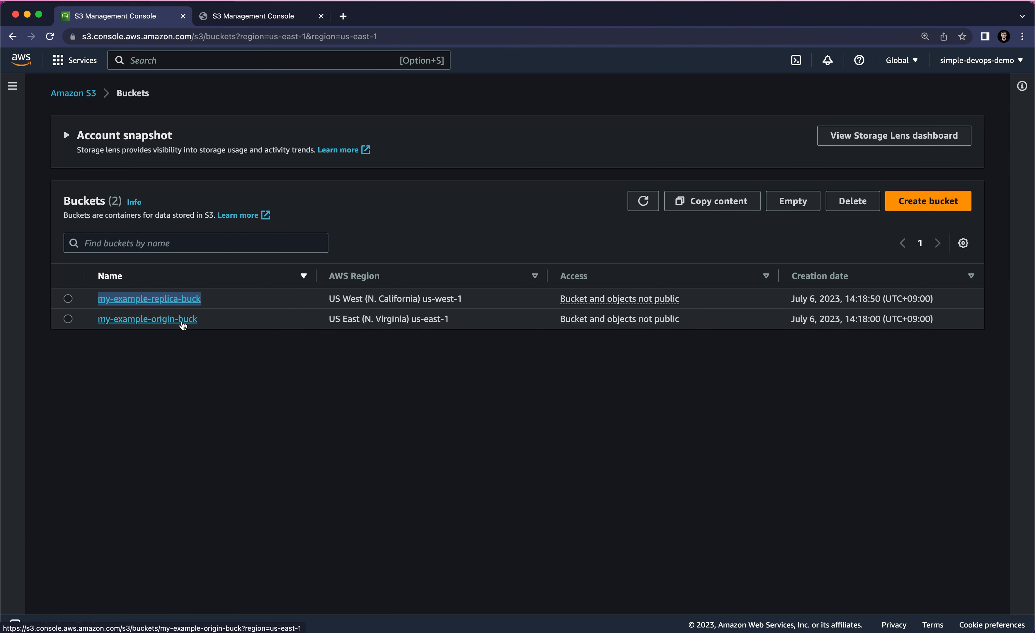
left_click(182, 325)
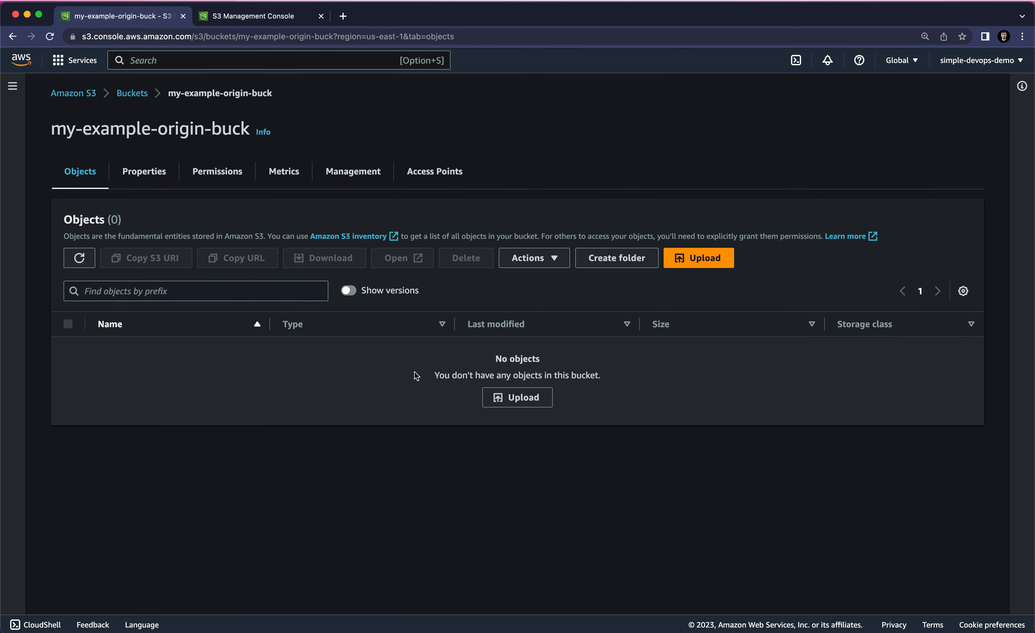
- Upload ebs (2).png from the Downloads folder to my-example-origin-buck
left_click_drag(50, 132, 243, 132)
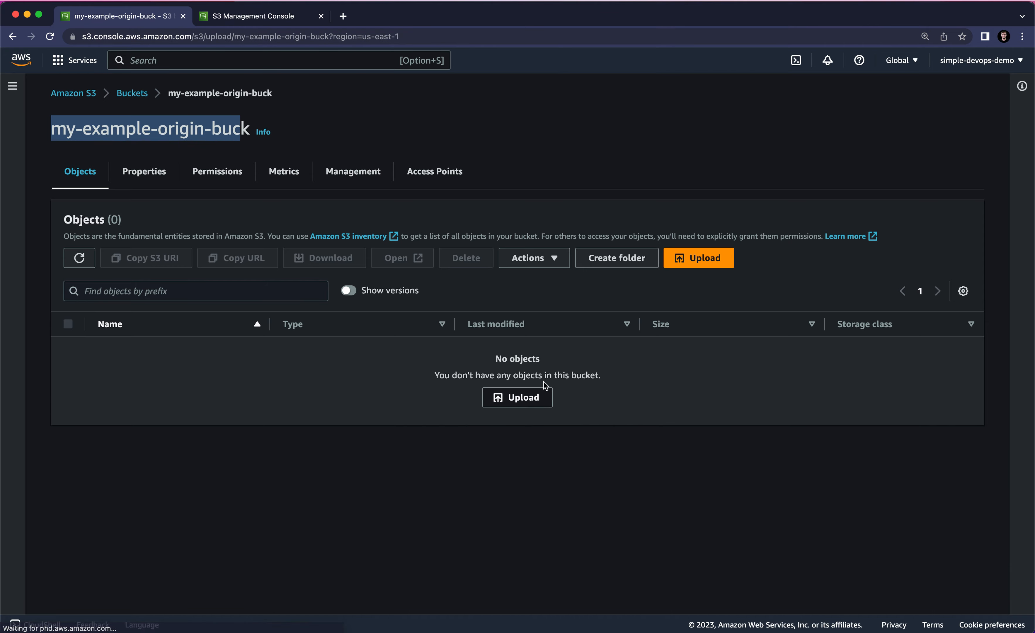
left_click(543, 396)
left_click(426, 260)
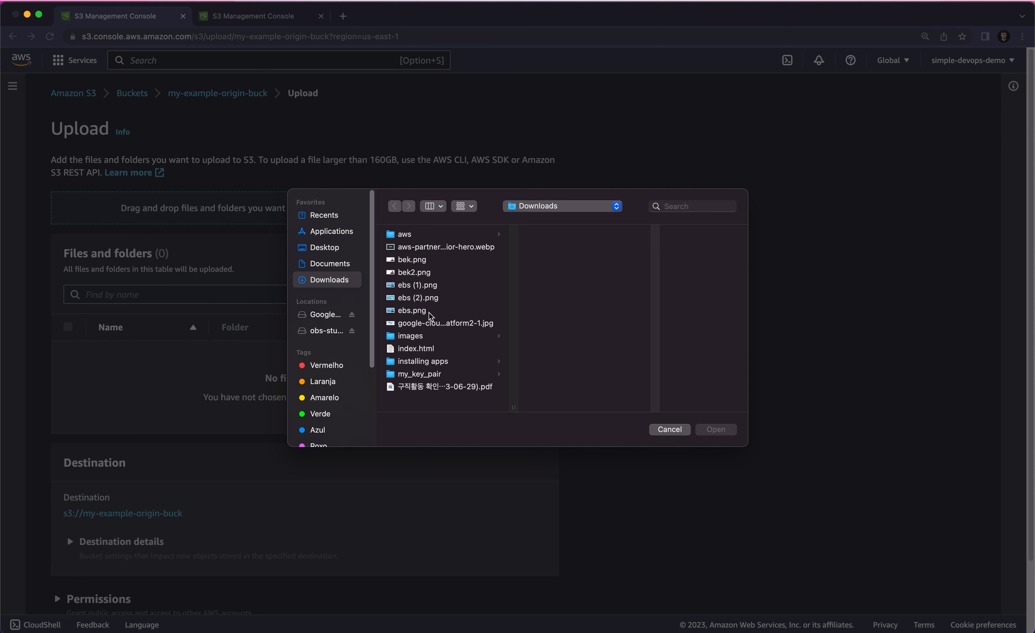
left_click(415, 314)
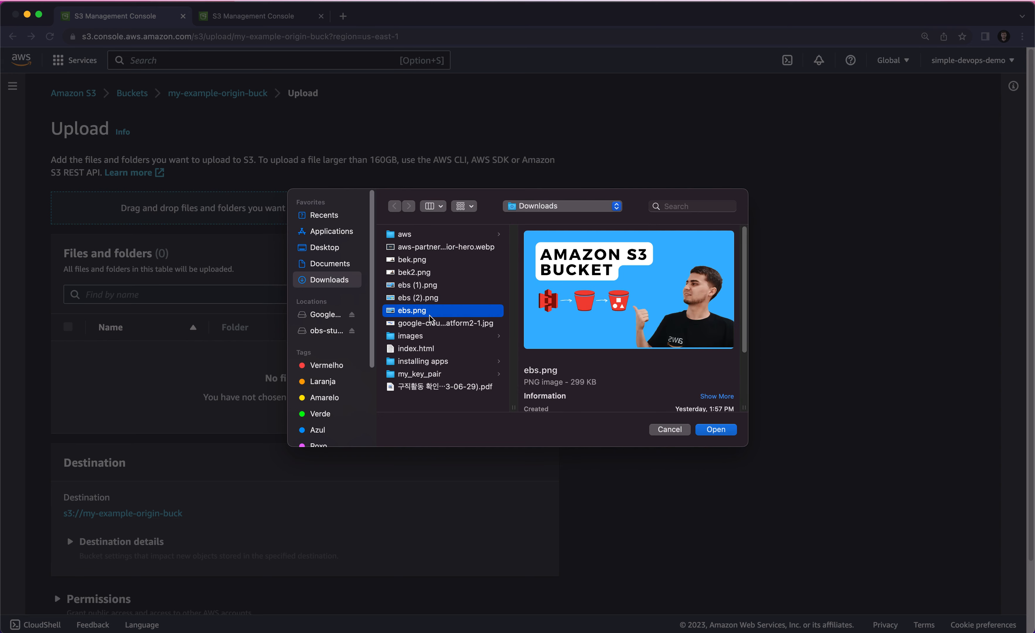
left_click(423, 299)
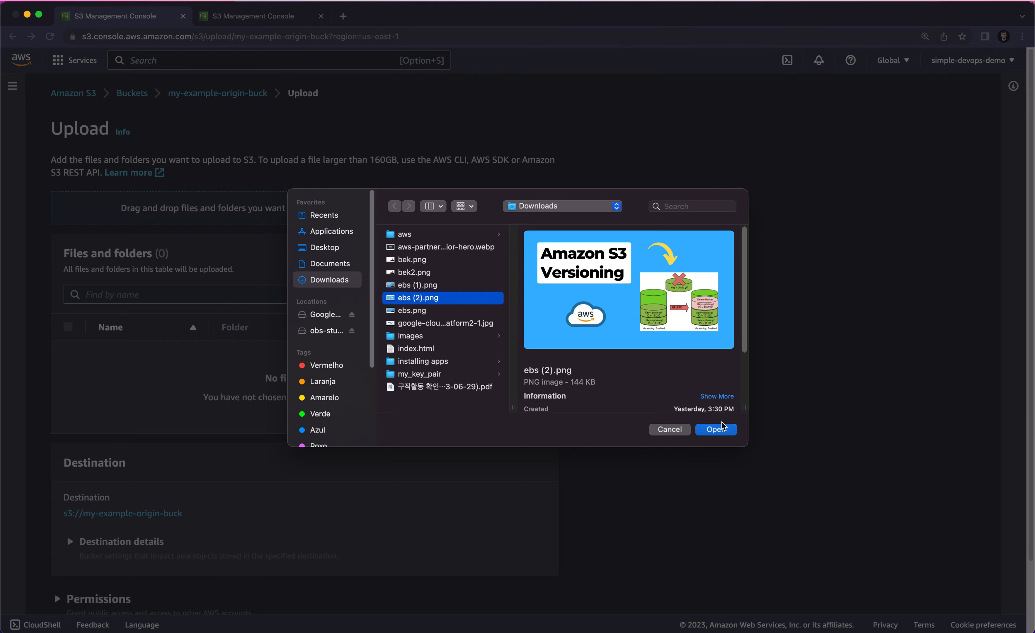
left_click(716, 429)
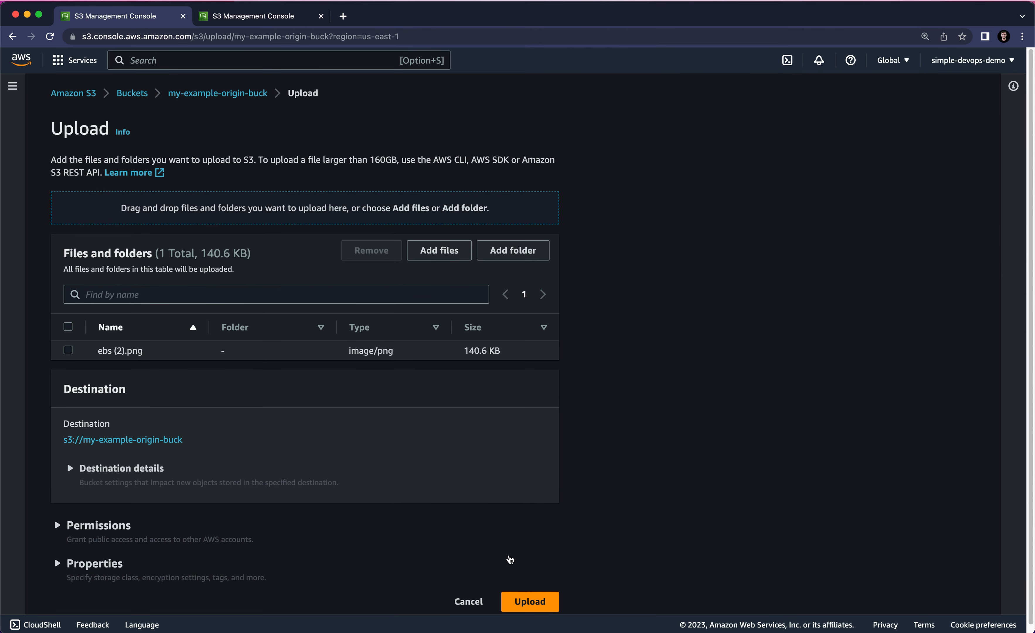
left_click(532, 600)
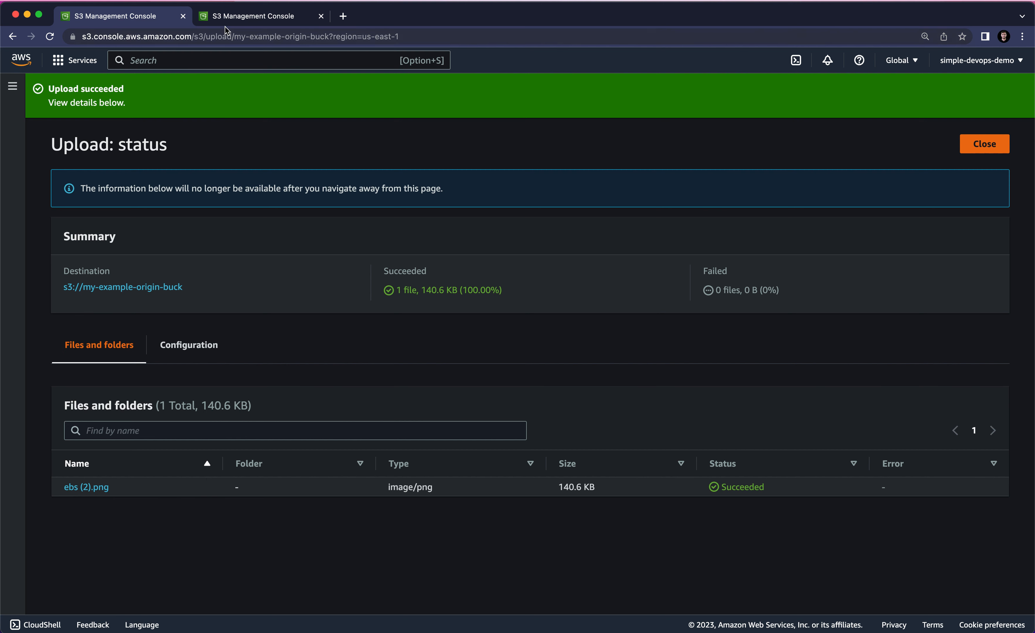
- Switch to my-example-replica-buck and refresh its object list to check for the replicated file
left_click(238, 16)
left_click(159, 93)
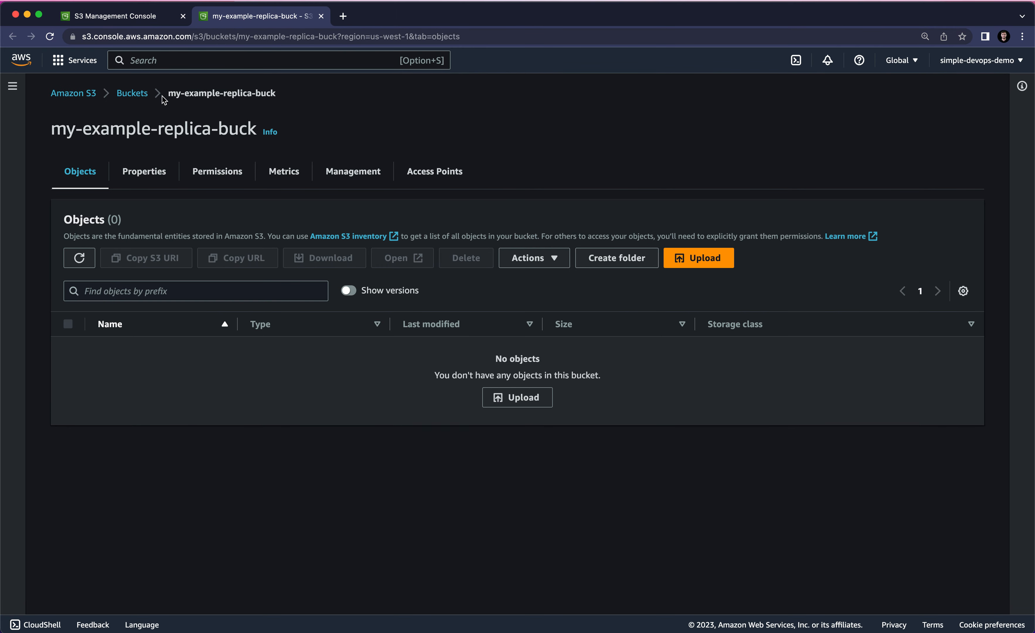
left_click_drag(151, 128, 254, 129)
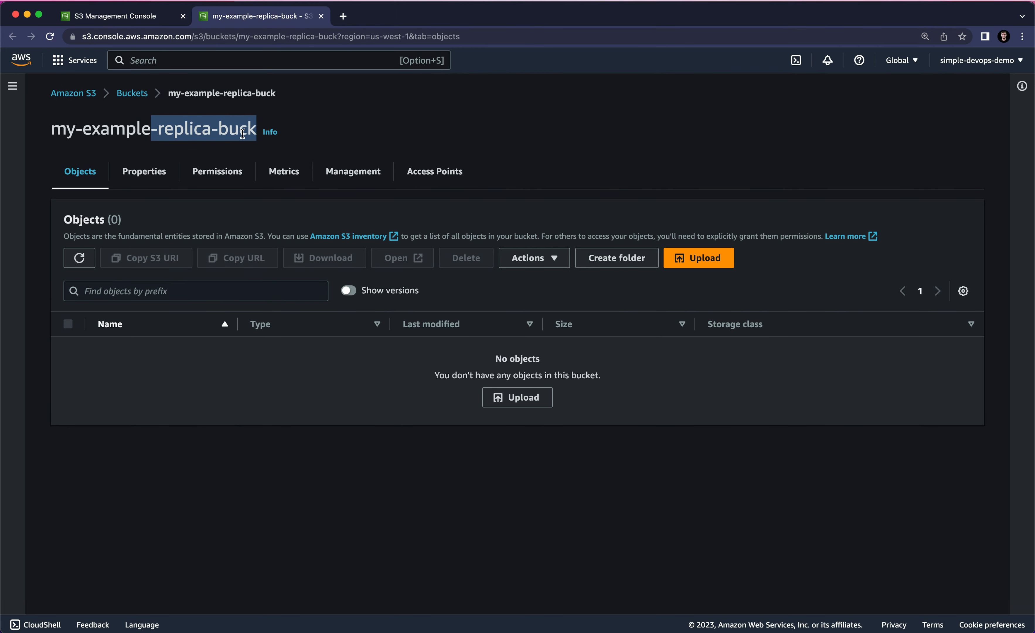
left_click(86, 262)
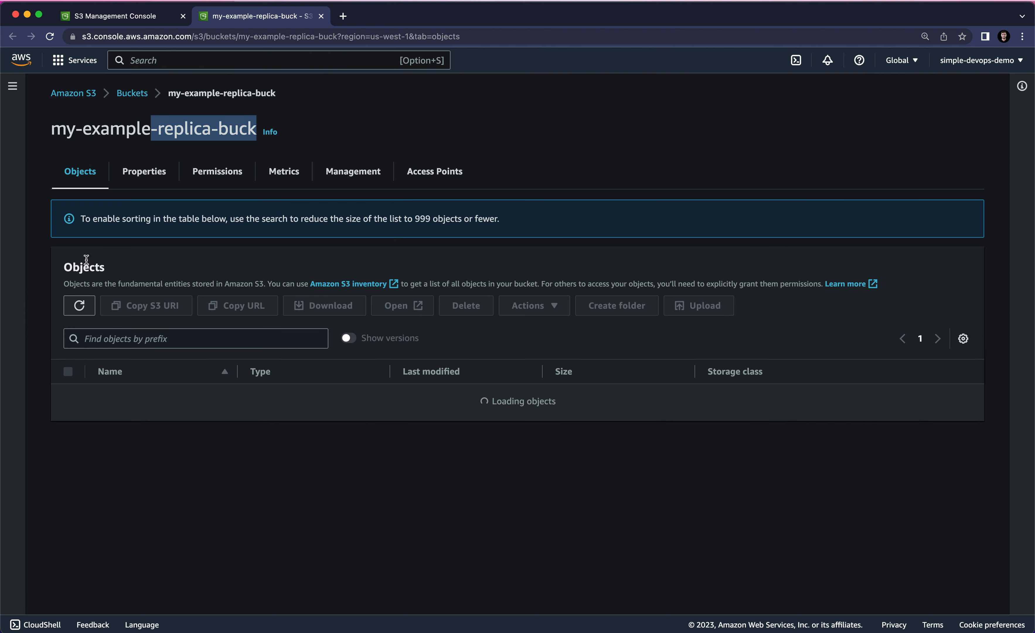
left_click(82, 261)
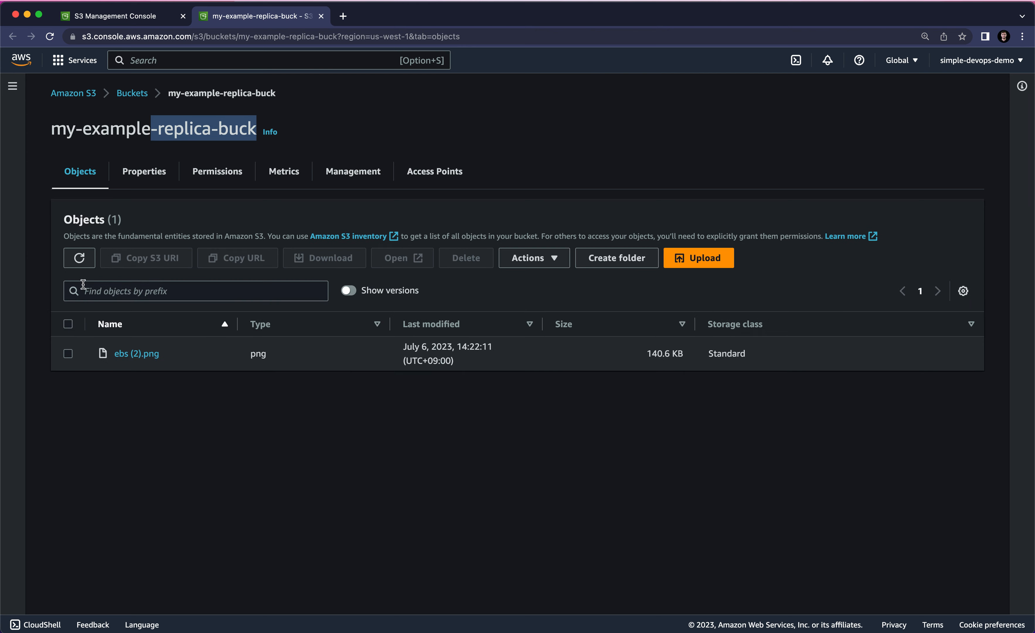
left_click(78, 265)
- View the ebs (2).png image stored in my-example-replica-buck, then return to the bucket's object list
left_click(134, 354)
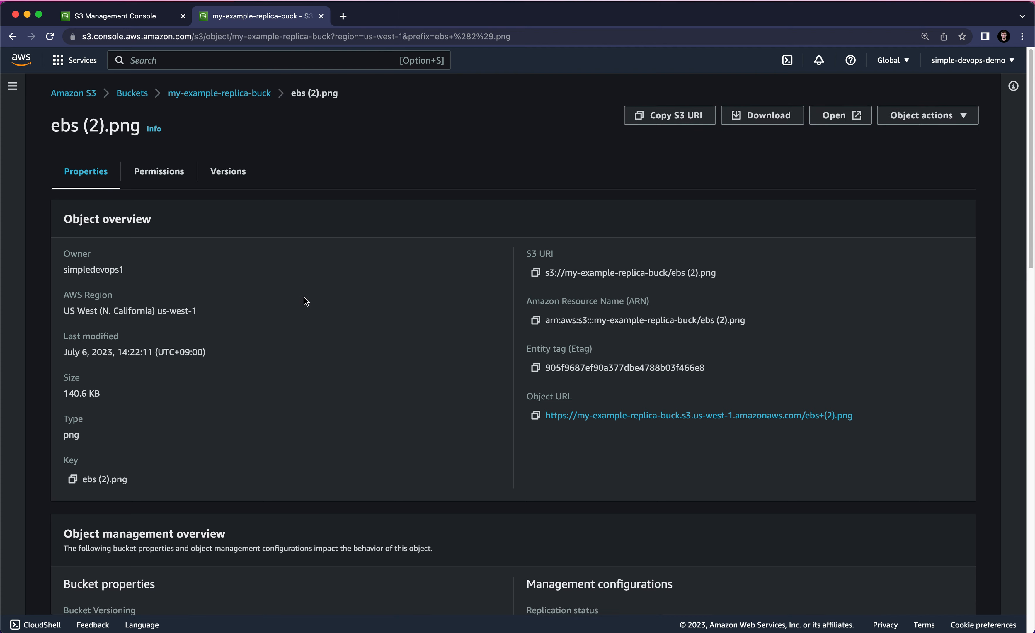
left_click(831, 123)
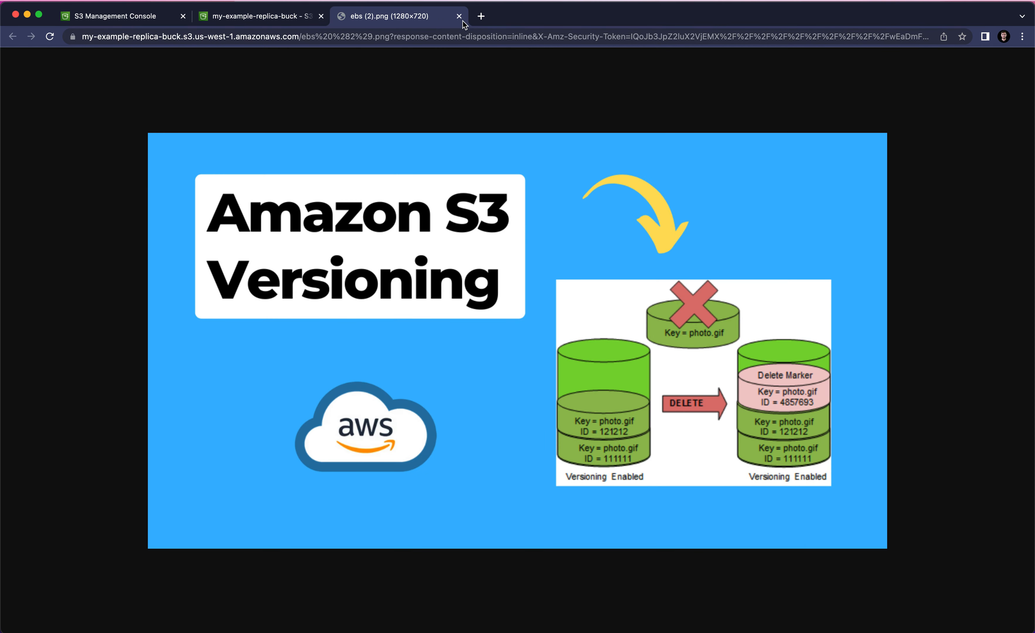
left_click(459, 16)
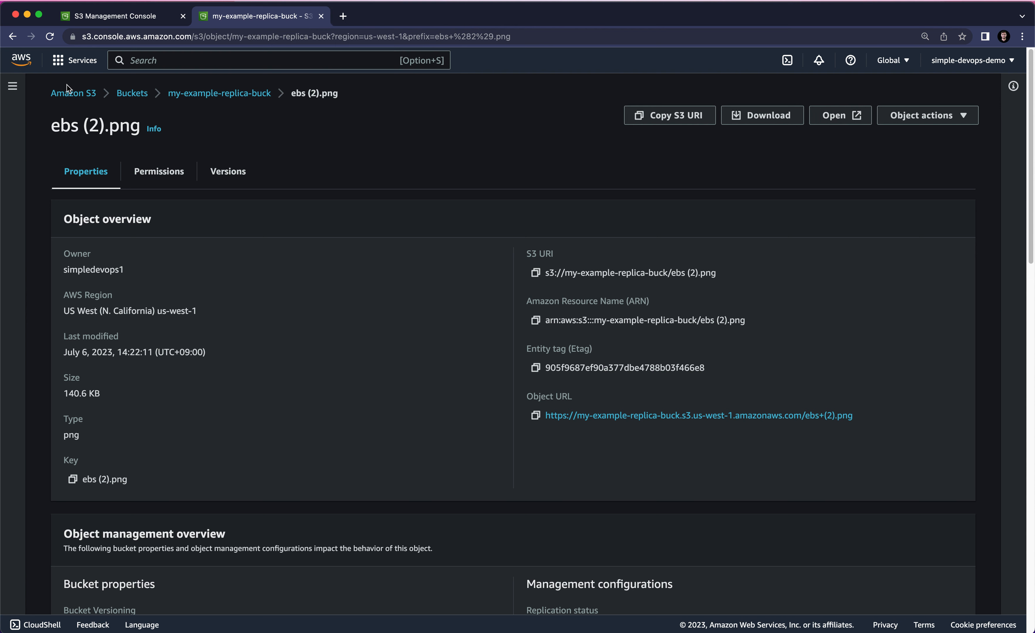
left_click(12, 36)
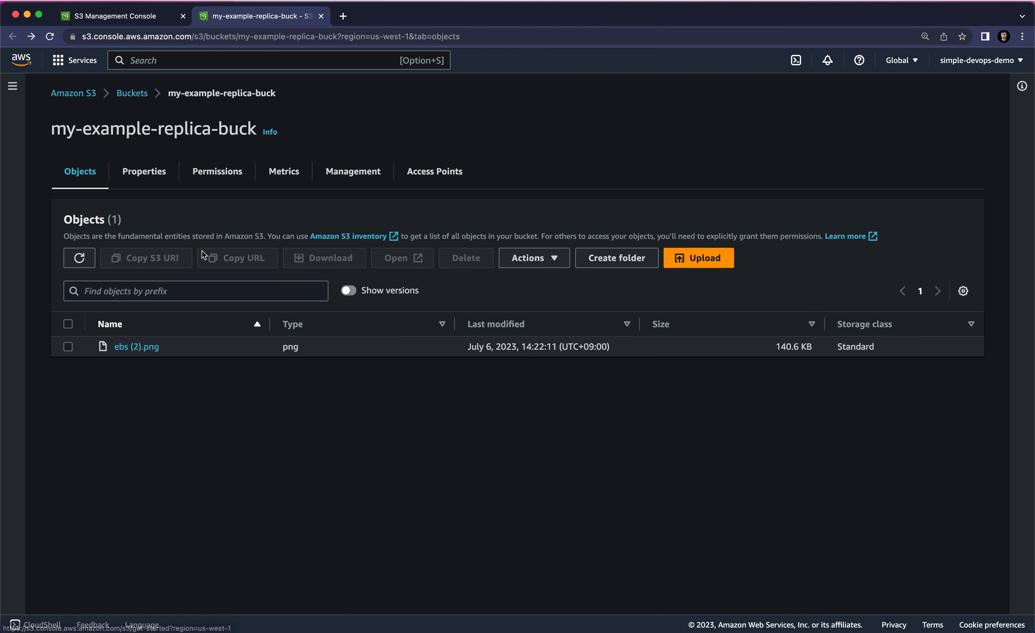
- Switch back to the origin bucket's tab, close the upload status and reopen my-example-origin-buck from the bucket list
left_click(157, 19)
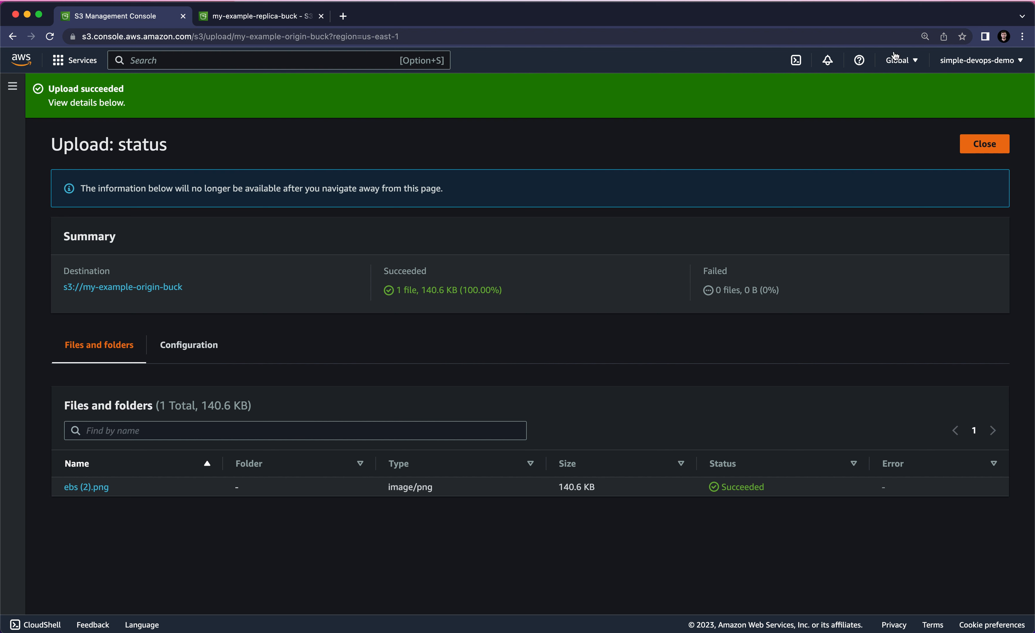
left_click(977, 146)
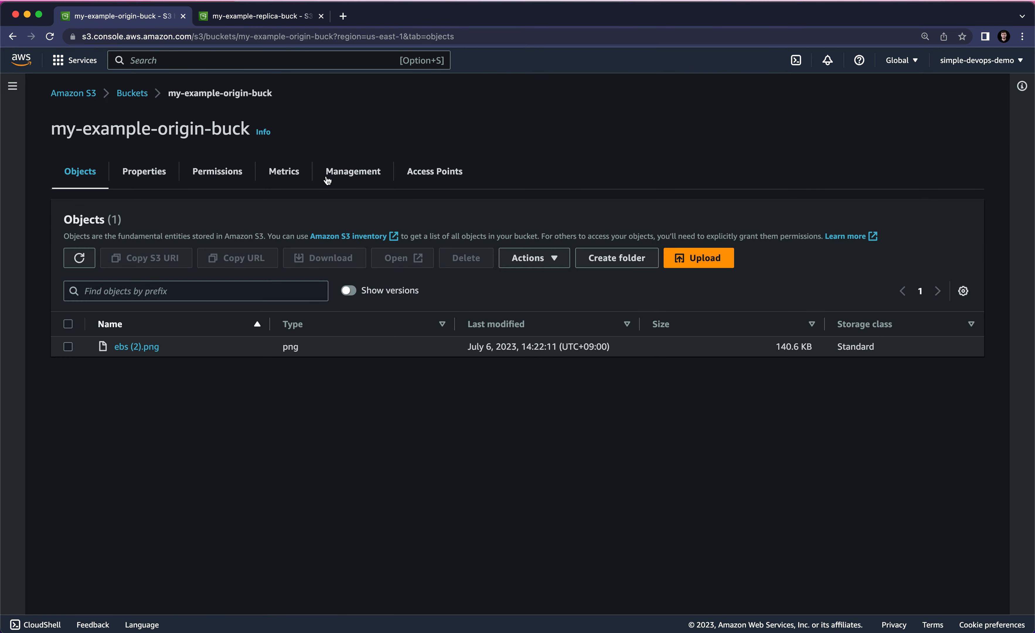
left_click(131, 93)
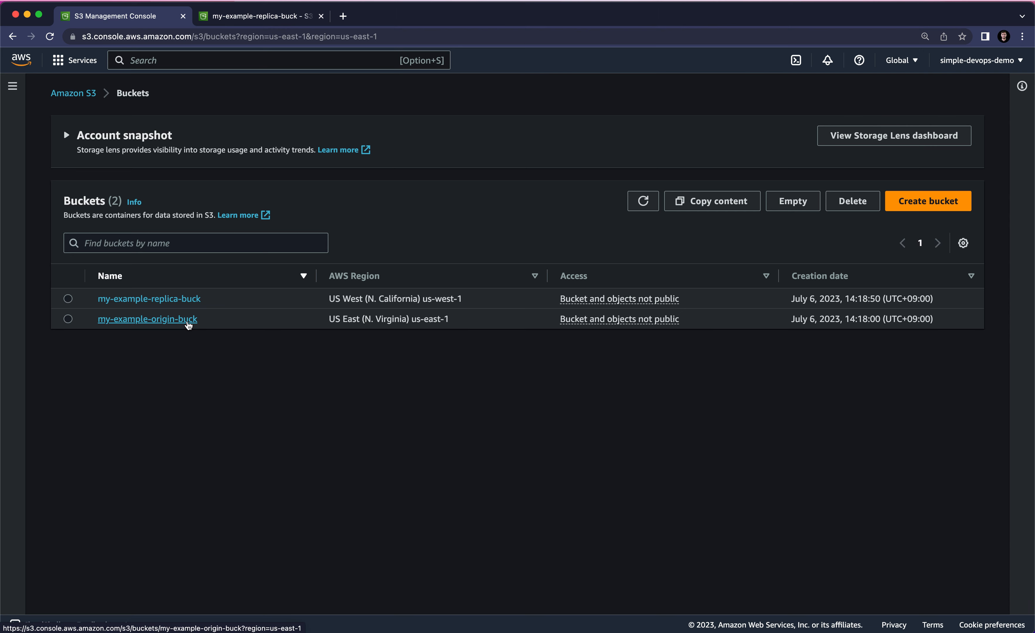
left_click(188, 325)
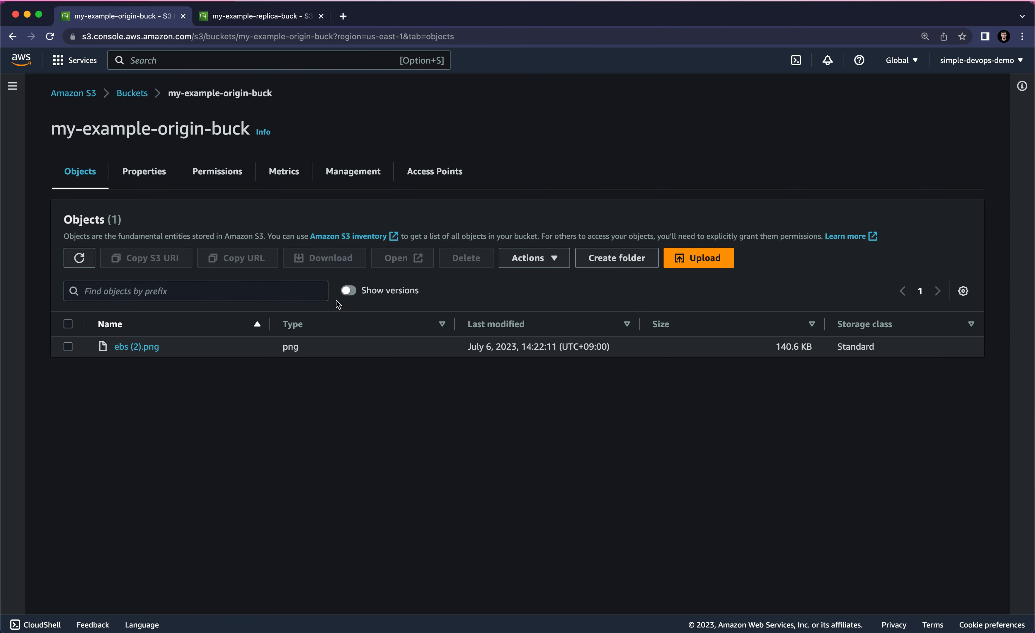
- Show object versions in my-example-origin-buck, permanently delete the ebs (2).png version with the confirmation "permanently delete", and hide versions again
left_click(351, 292)
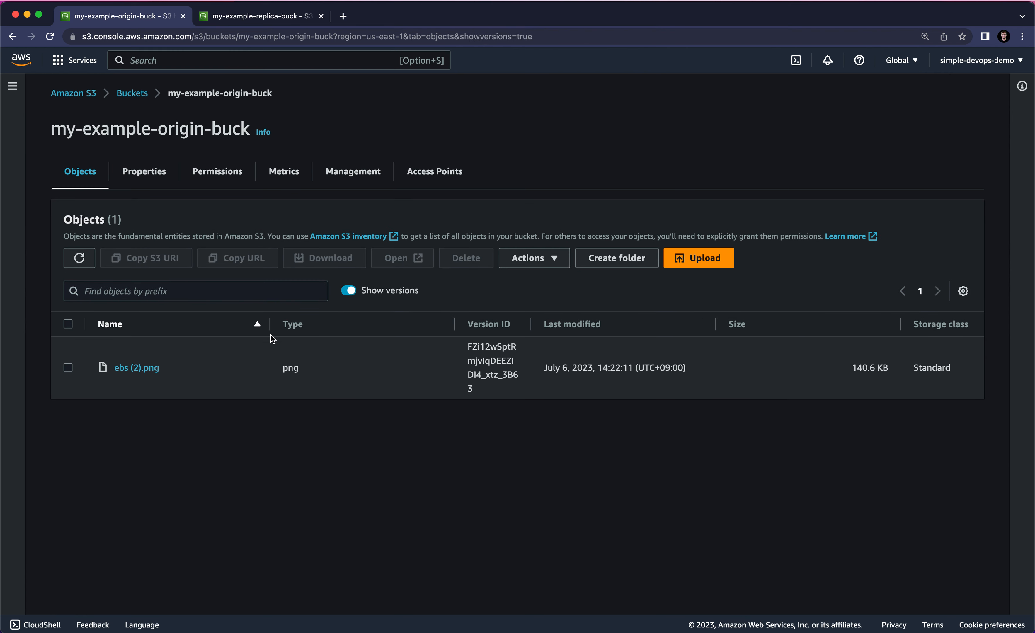
left_click(70, 367)
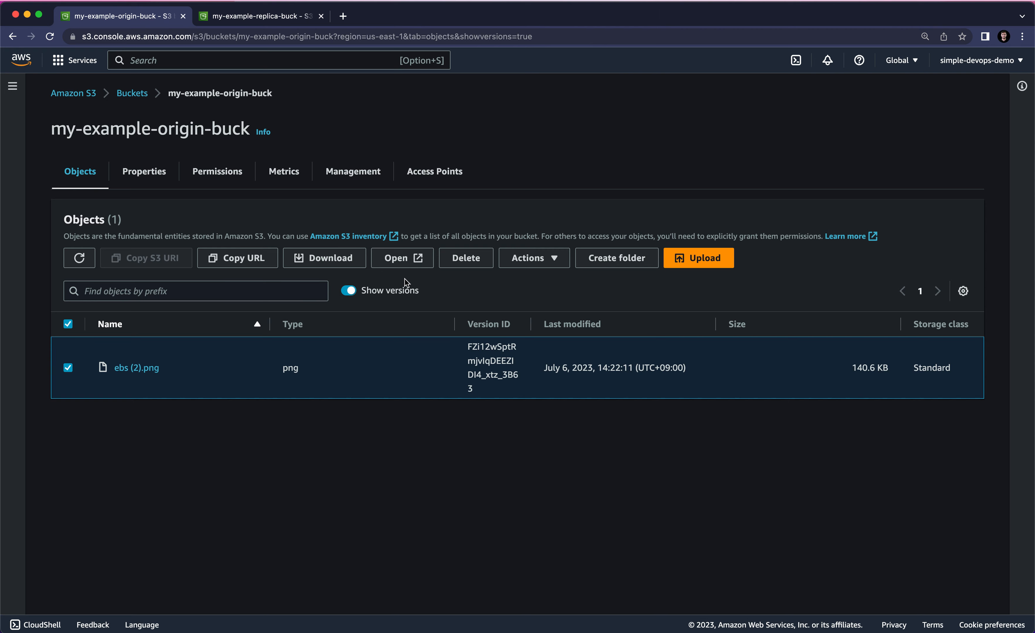
left_click(454, 267)
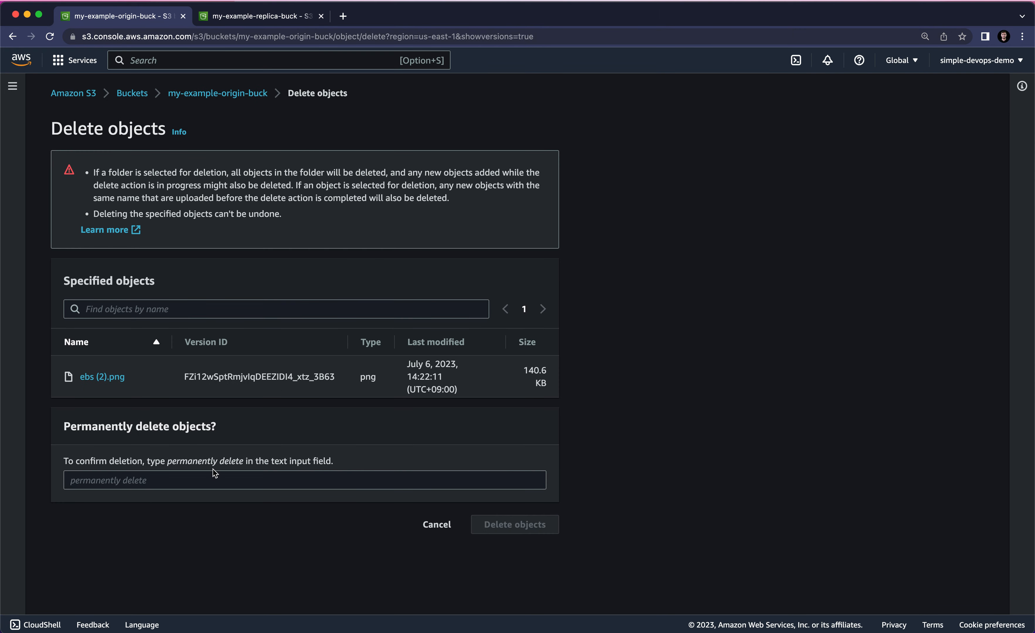
left_click_drag(169, 461, 246, 465)
key("super+c")
left_click(216, 481)
key("super+v")
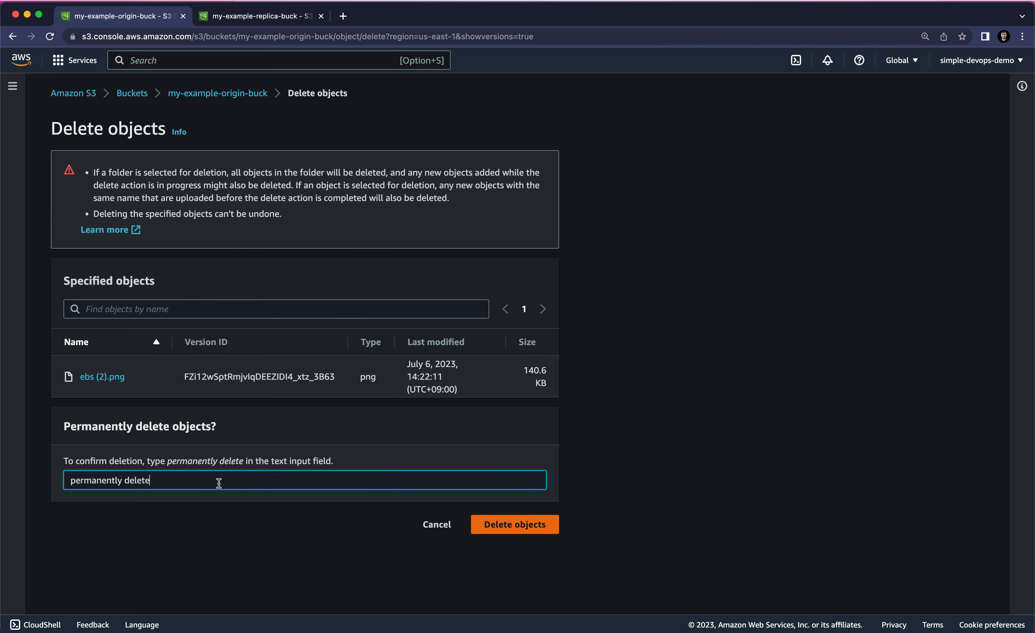
left_click(480, 531)
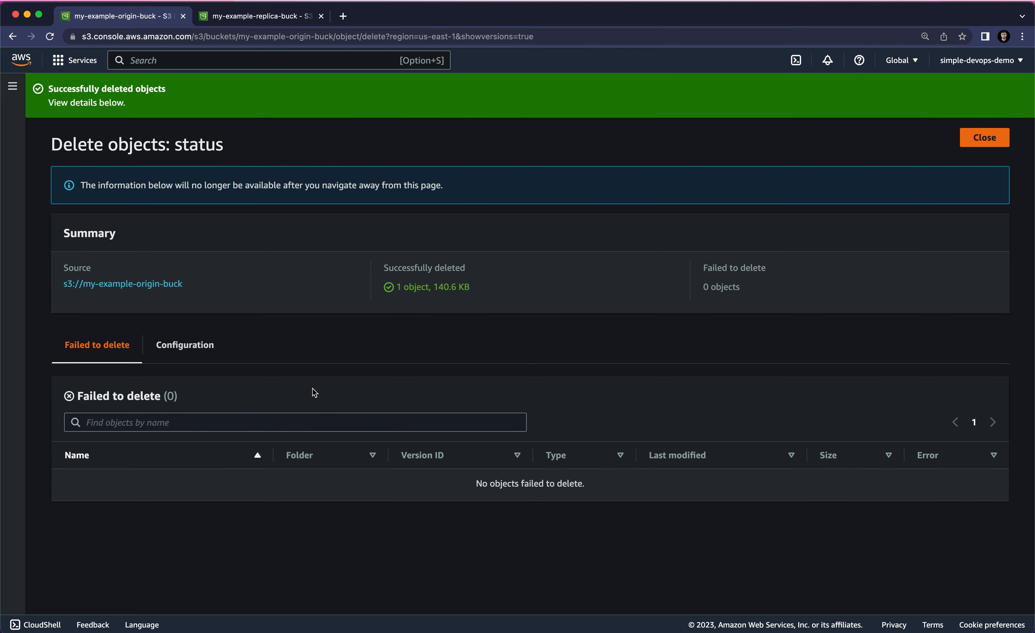
left_click(985, 137)
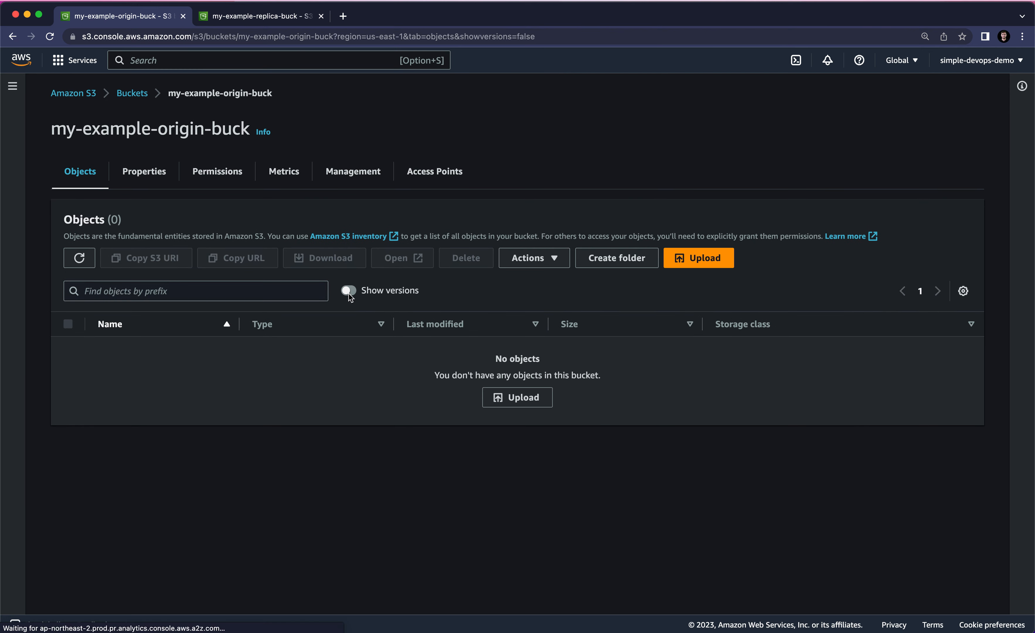
left_click(350, 297)
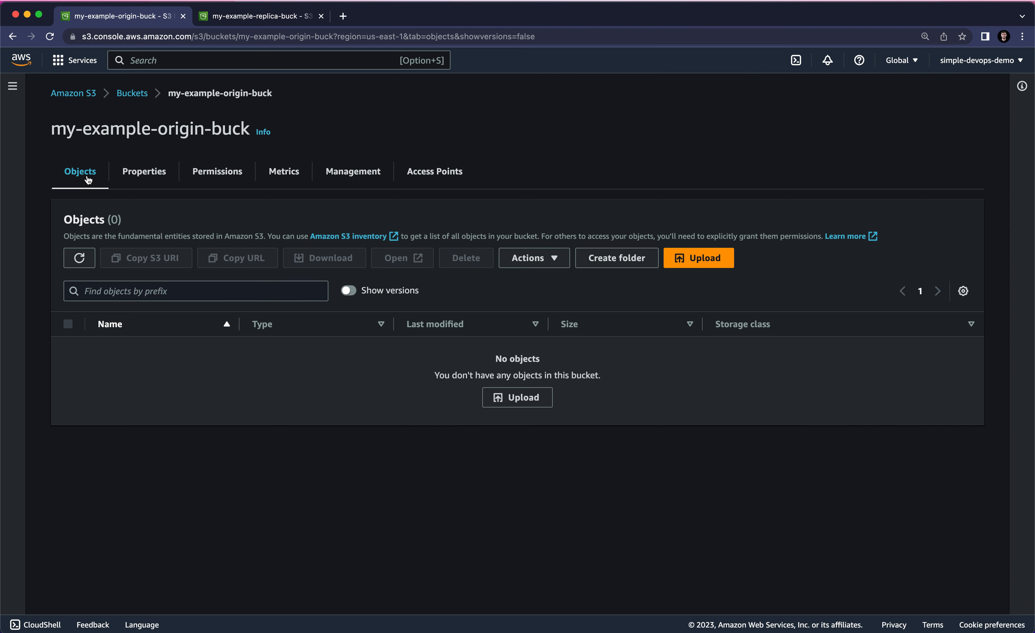
- Delete the bucket my-example-origin-buck from the bucket list, confirming with its name
left_click(131, 94)
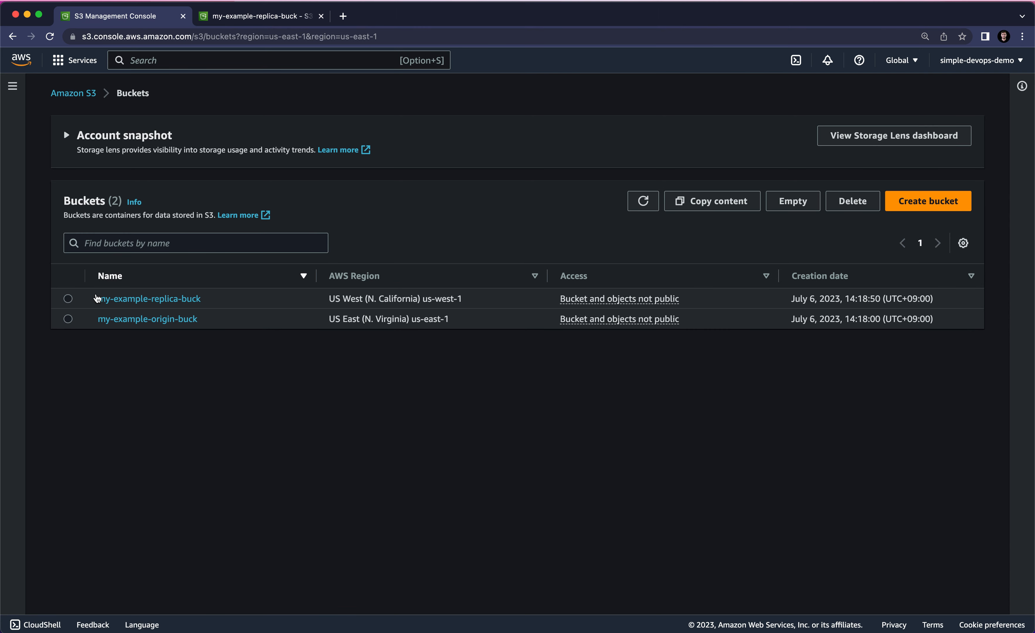
left_click(69, 319)
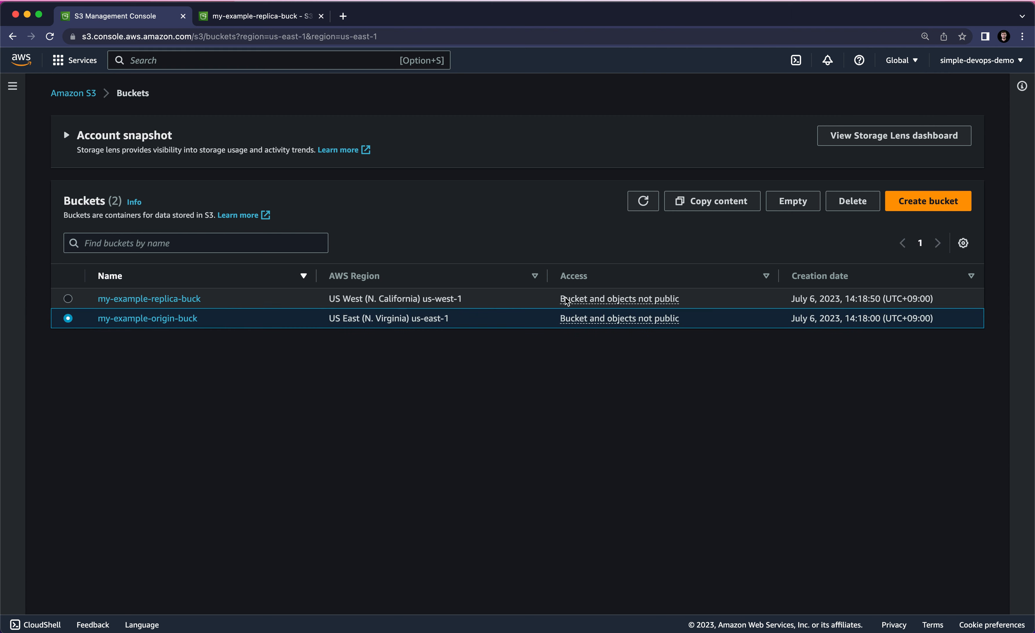
left_click(845, 201)
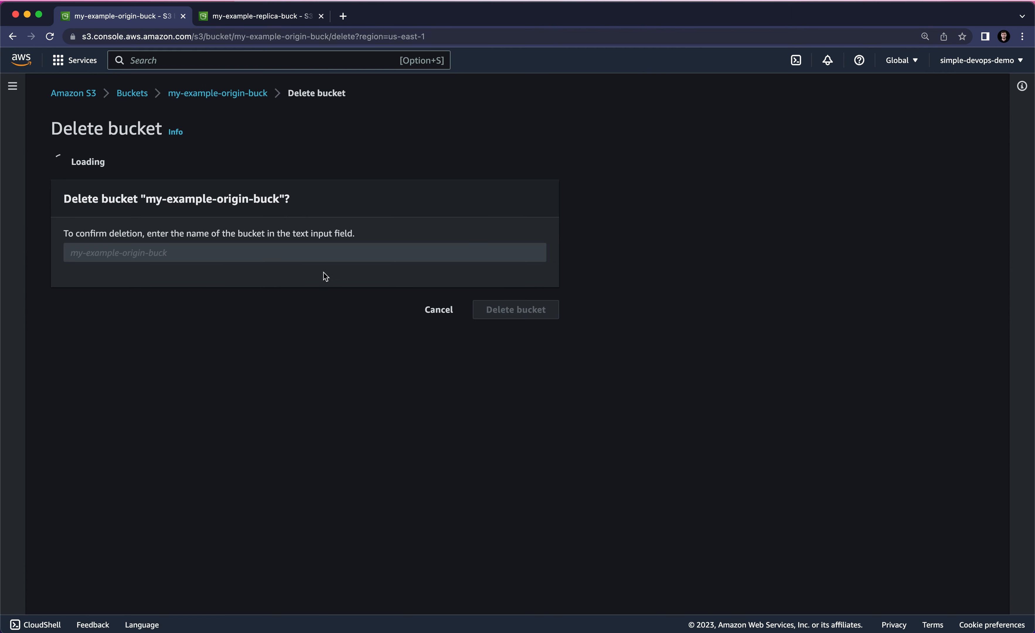
left_click_drag(147, 310, 280, 310)
key("super+c")
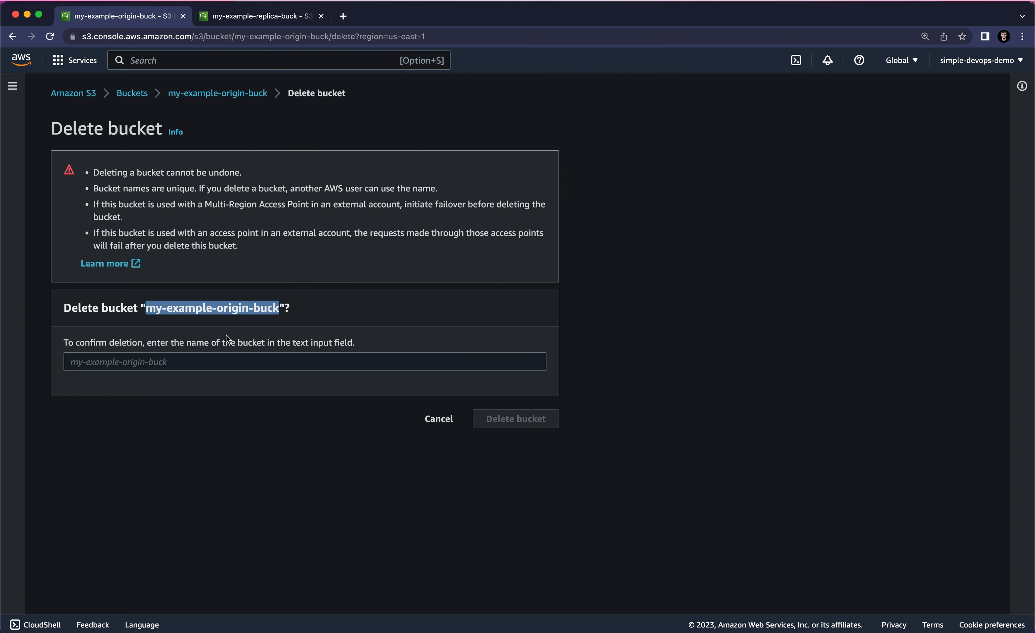
left_click(215, 358)
key("super+v")
left_click(517, 419)
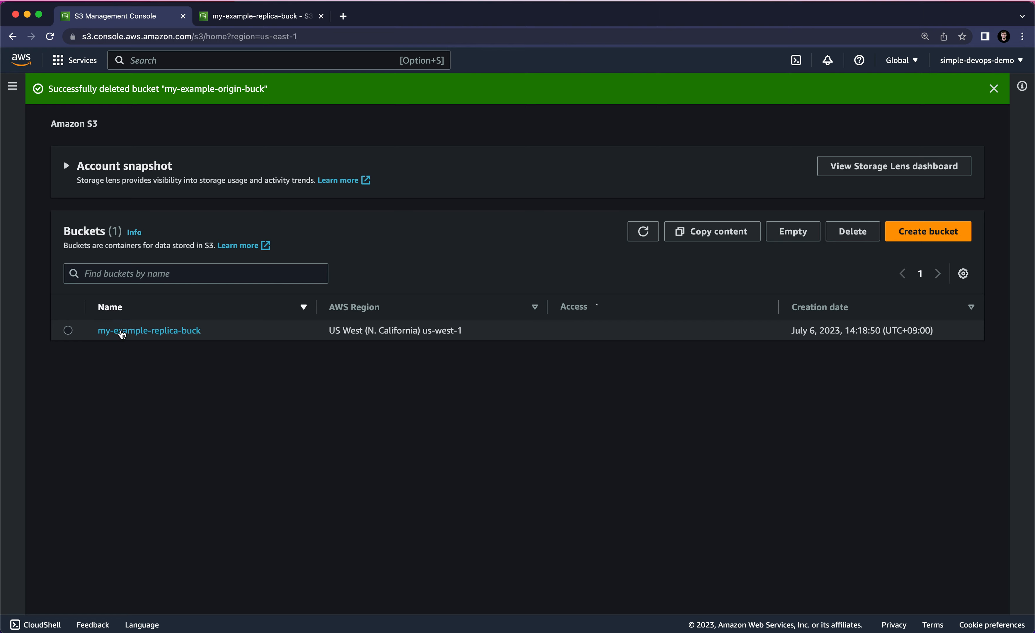
- Open my-example-replica-buck and delete the object ebs (2).png, confirming with "delete", and close the deletion status
left_click(68, 330)
left_click(118, 334)
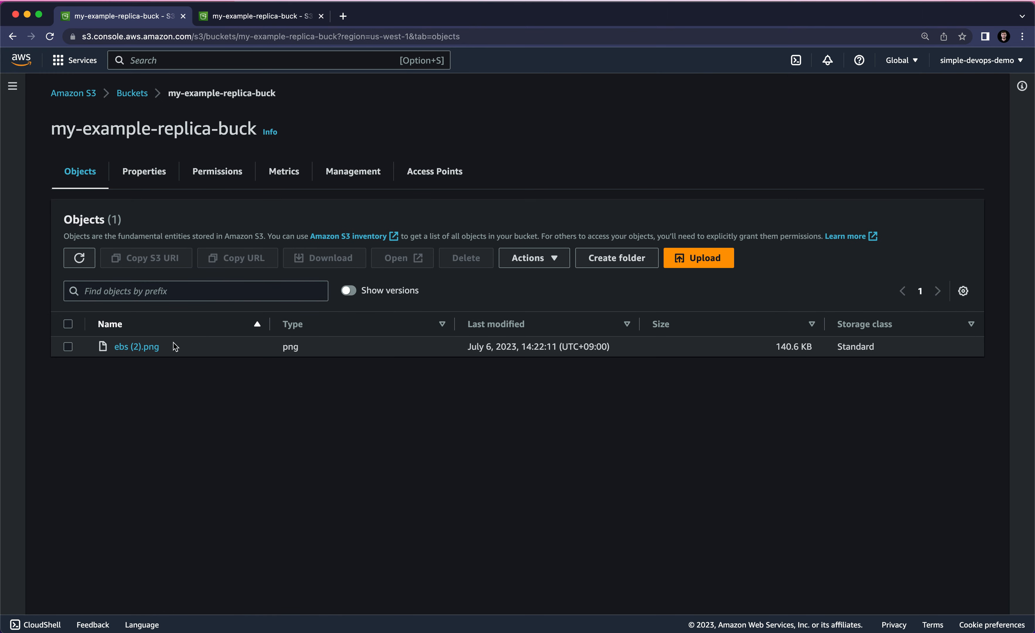
left_click(68, 346)
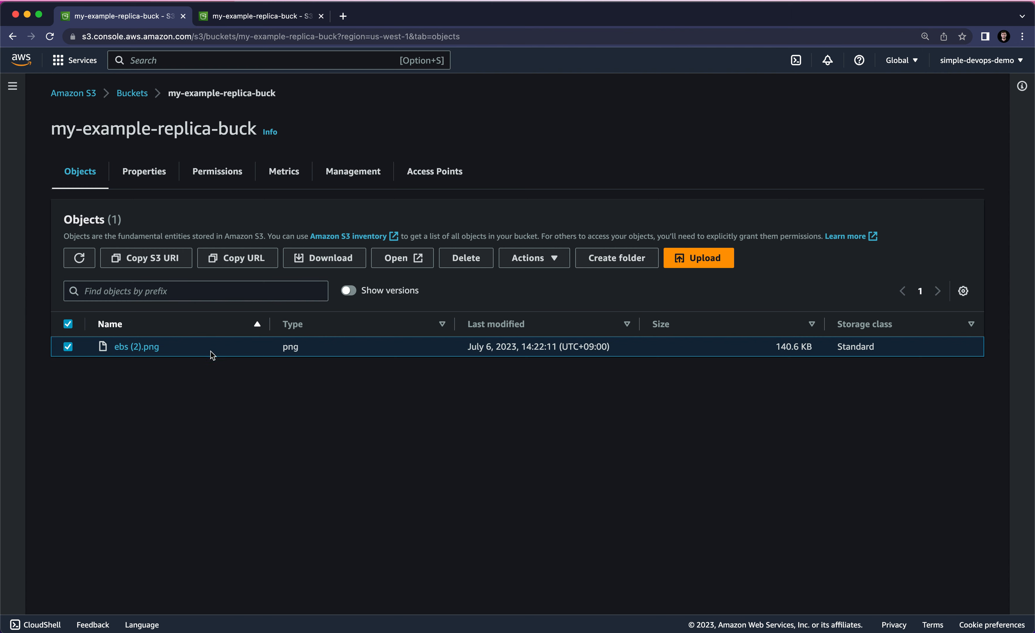
left_click(473, 263)
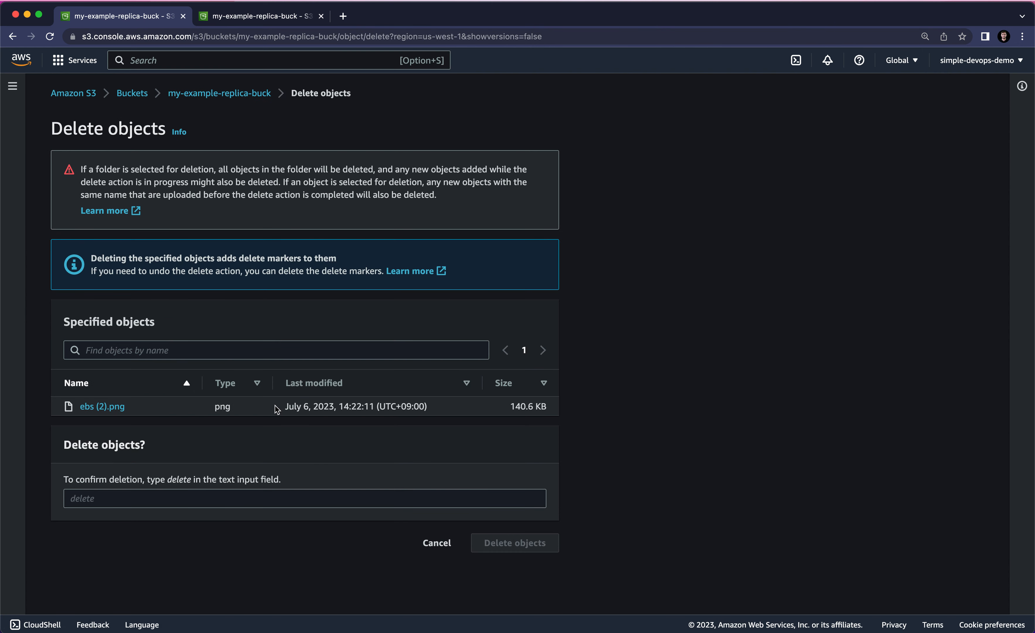
double_click(177, 480)
key("super+c")
left_click(162, 495)
key("super+v")
left_click(492, 541)
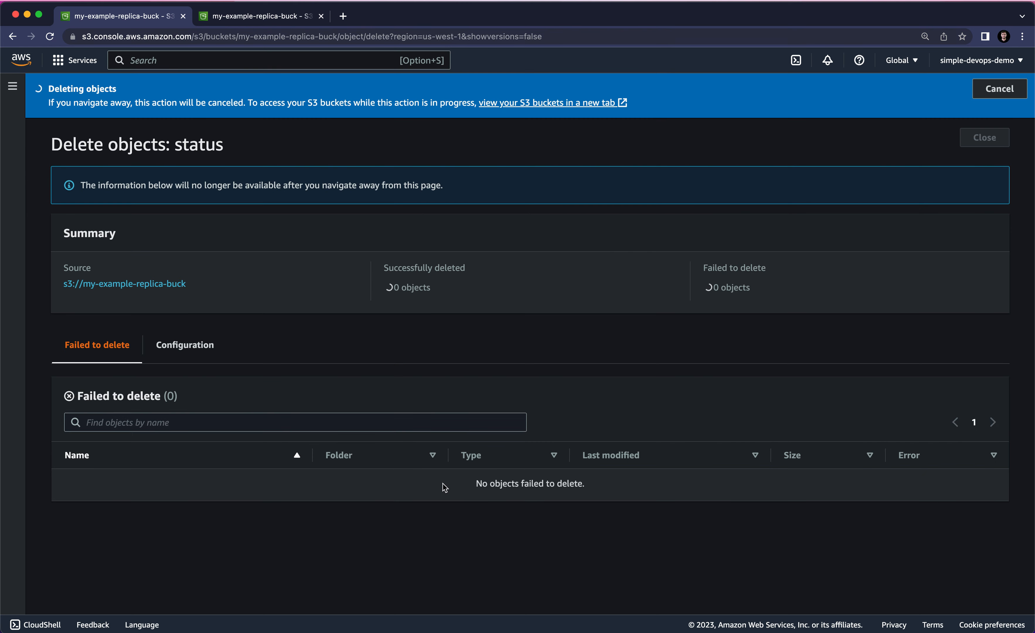
left_click(984, 137)
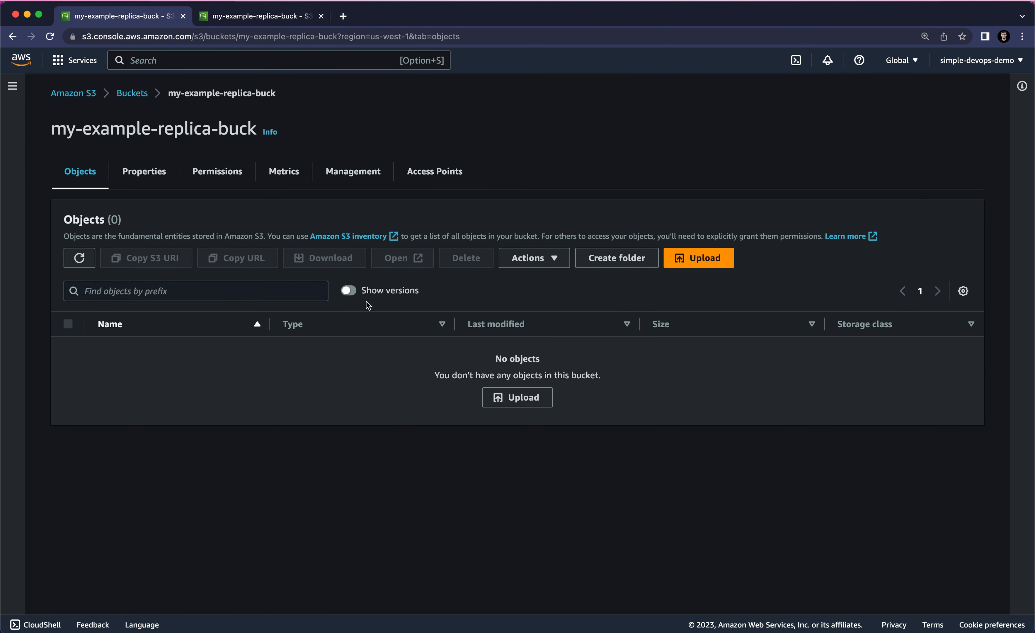
- Show versions in my-example-replica-buck and permanently delete both the ebs (2).png delete marker and its png version, confirming with "permanently delete"
left_click(344, 291)
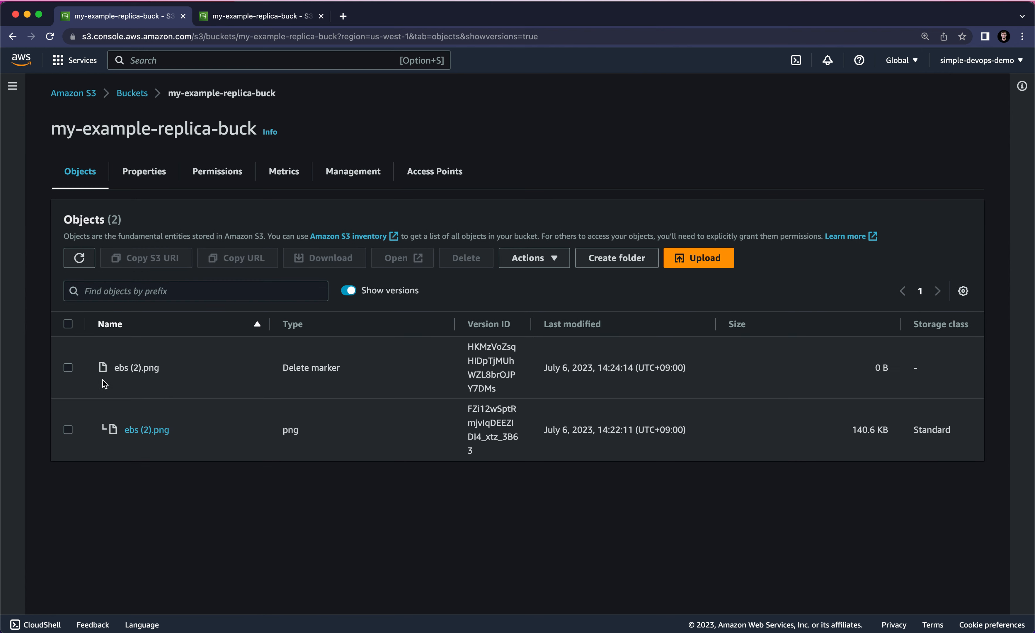
left_click(68, 368)
left_click(68, 430)
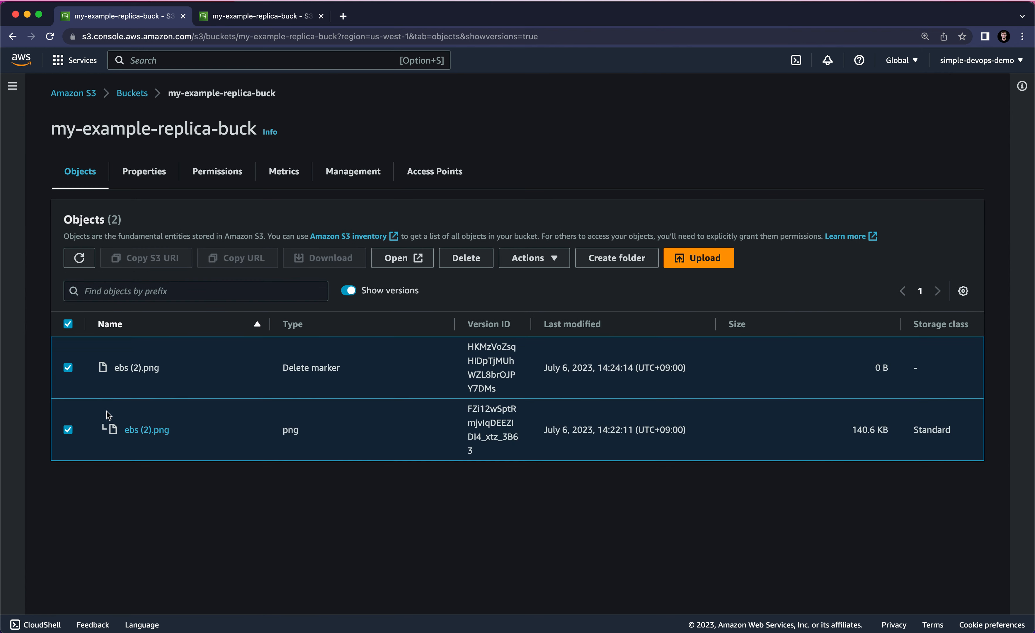
left_click(471, 264)
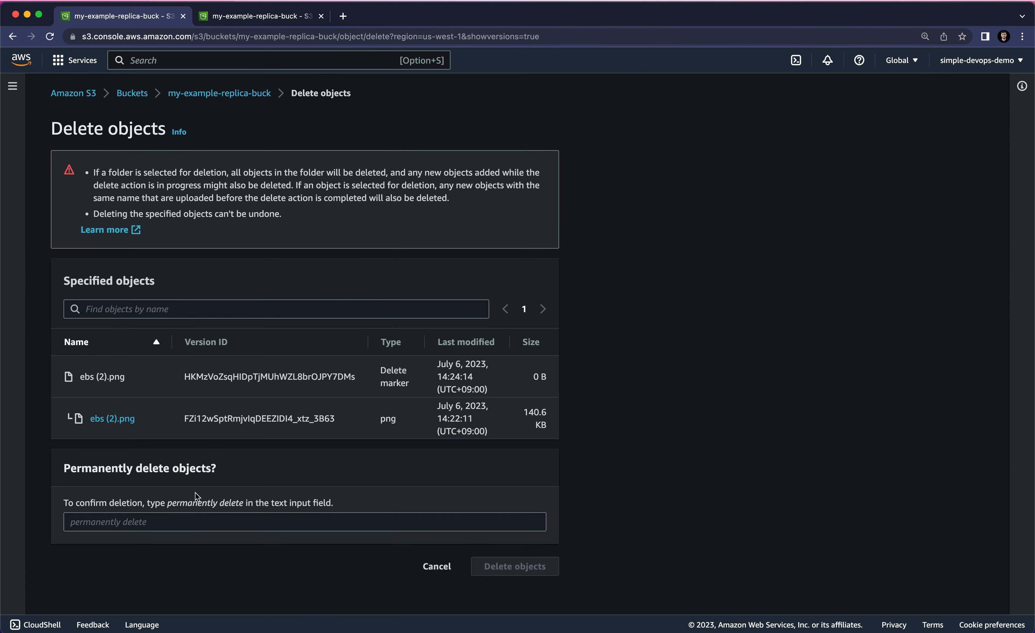
double_click(170, 504)
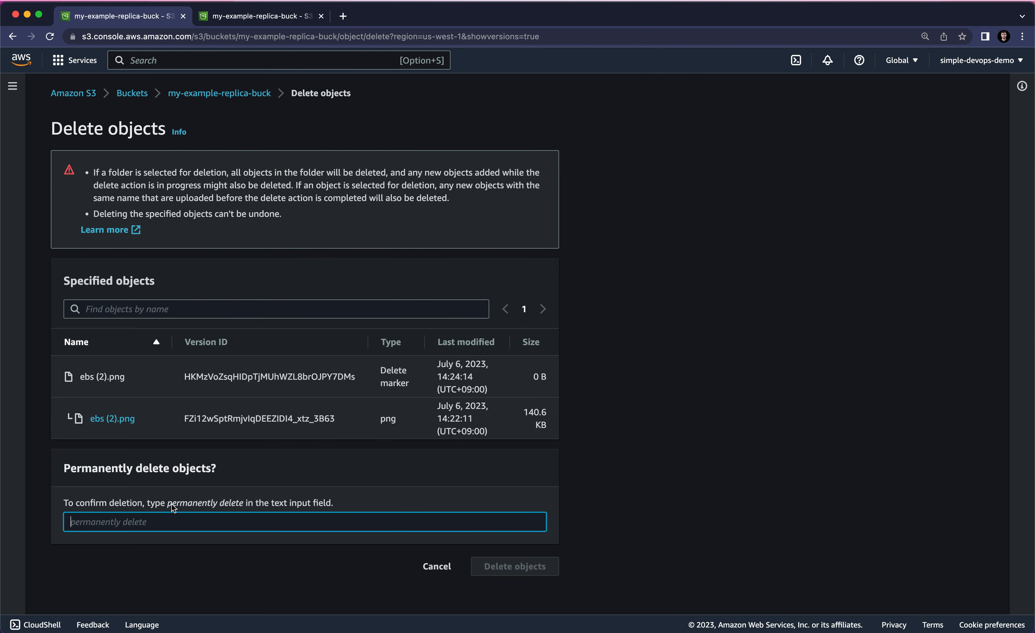
left_click_drag(171, 504, 193, 516)
left_click(510, 564)
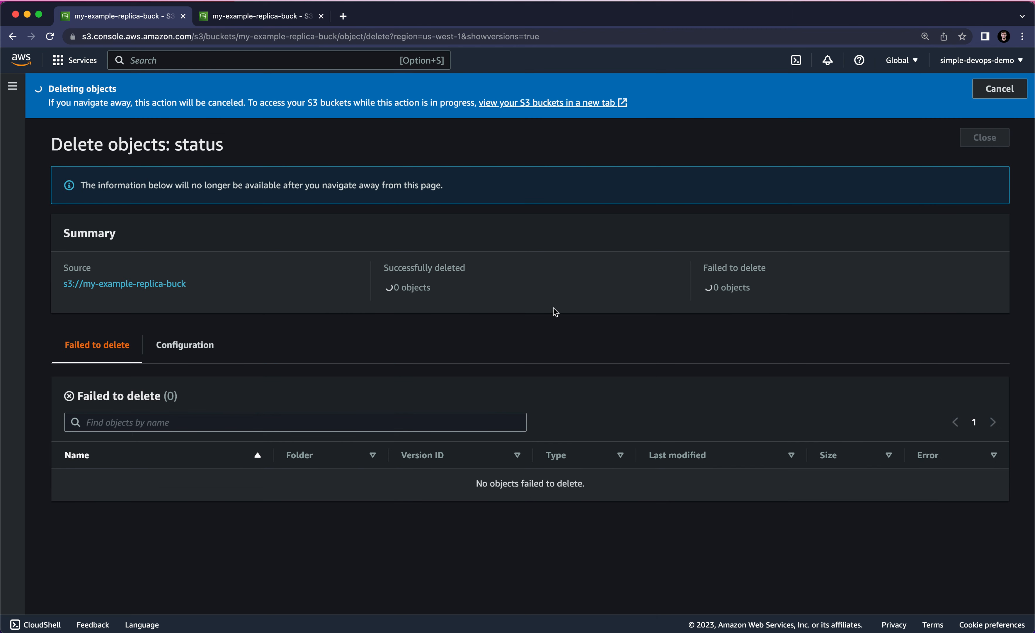
left_click(977, 145)
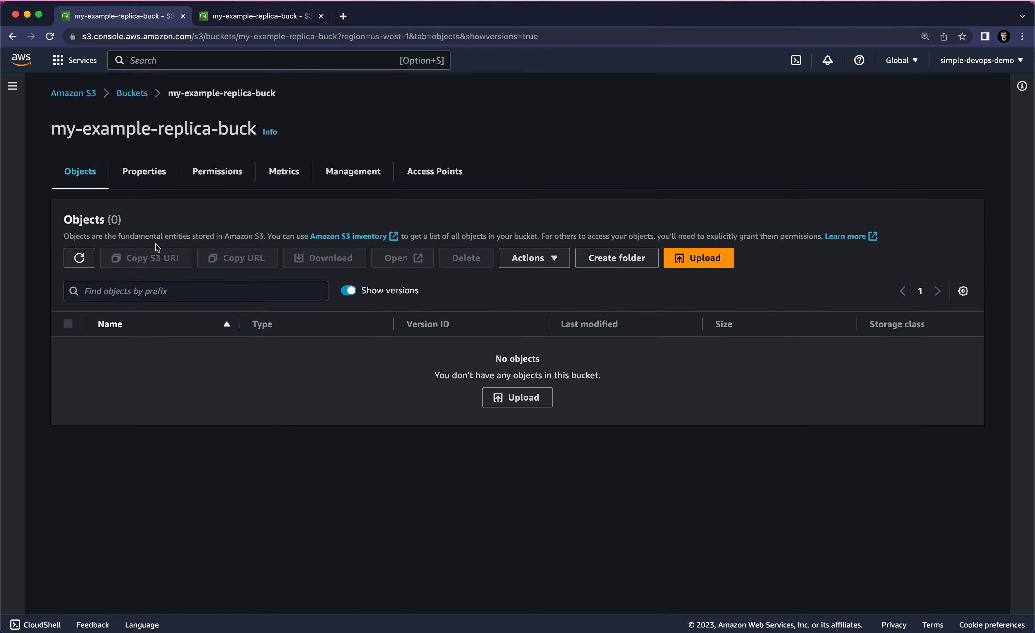
- Return to the bucket list and delete the bucket my-example-replica-buck, confirming with its name
left_click(132, 93)
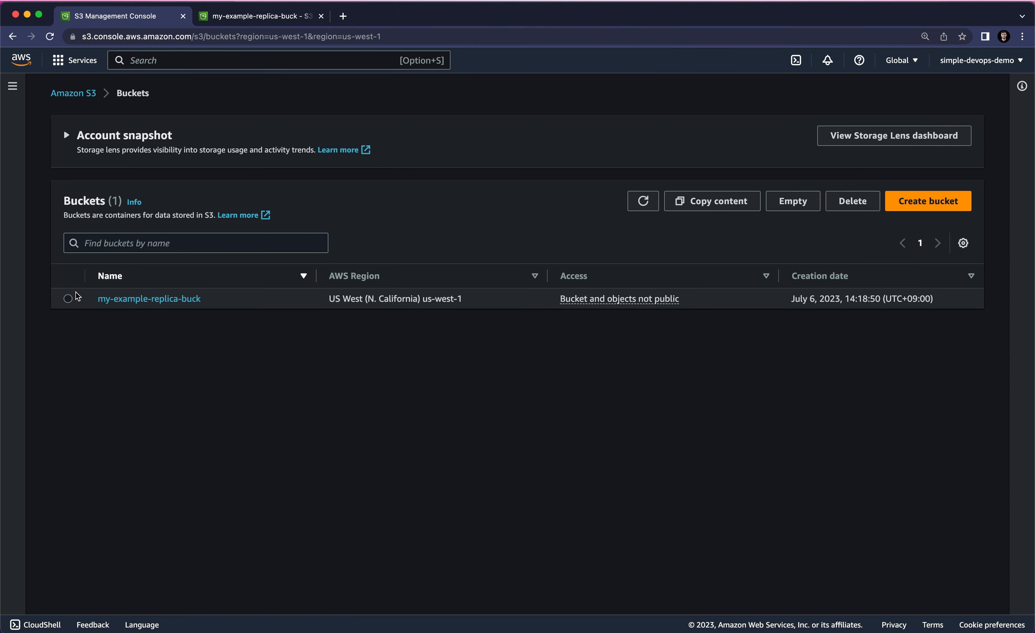
left_click(68, 298)
left_click(846, 201)
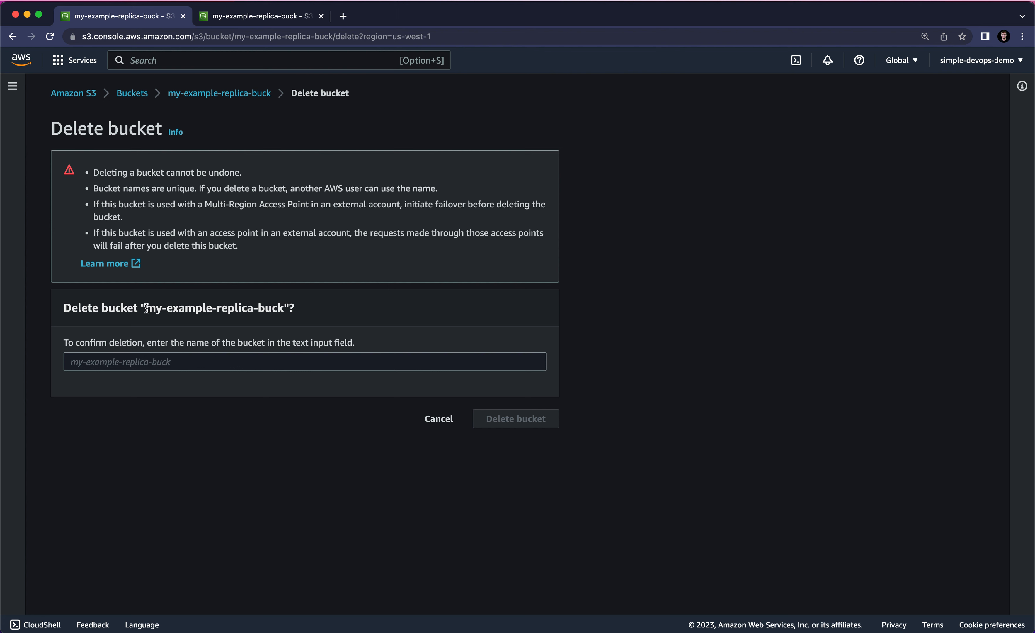
mouse_move(146, 308)
left_mouse_down()
mouse_move(287, 306)
mouse_move(152, 311)
left_mouse_up()
key("super+c")
left_click(157, 362)
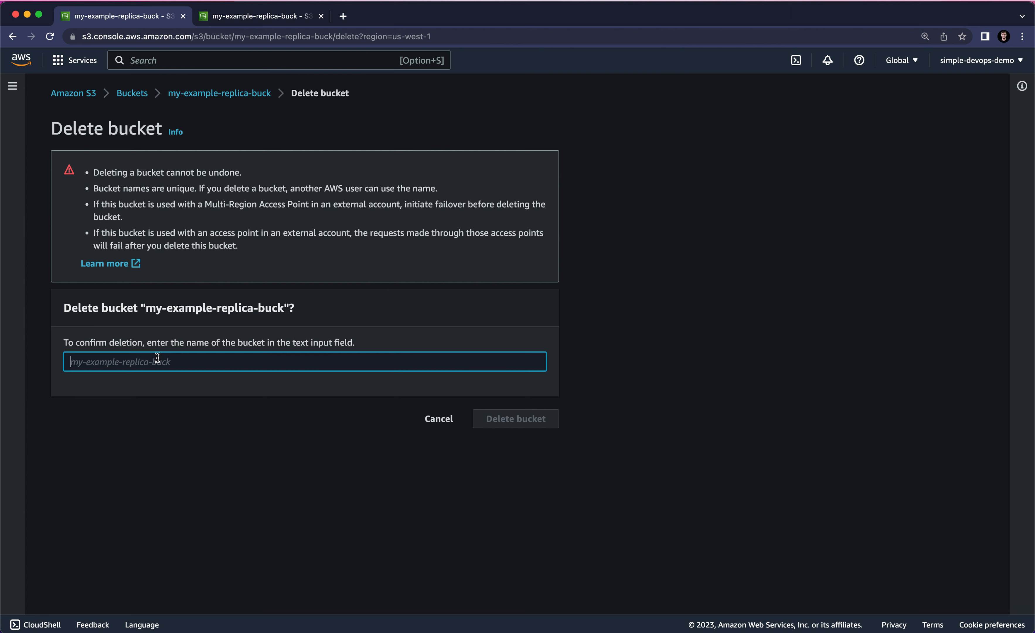
key("super+v")
key("BackSpace")
left_click(527, 418)
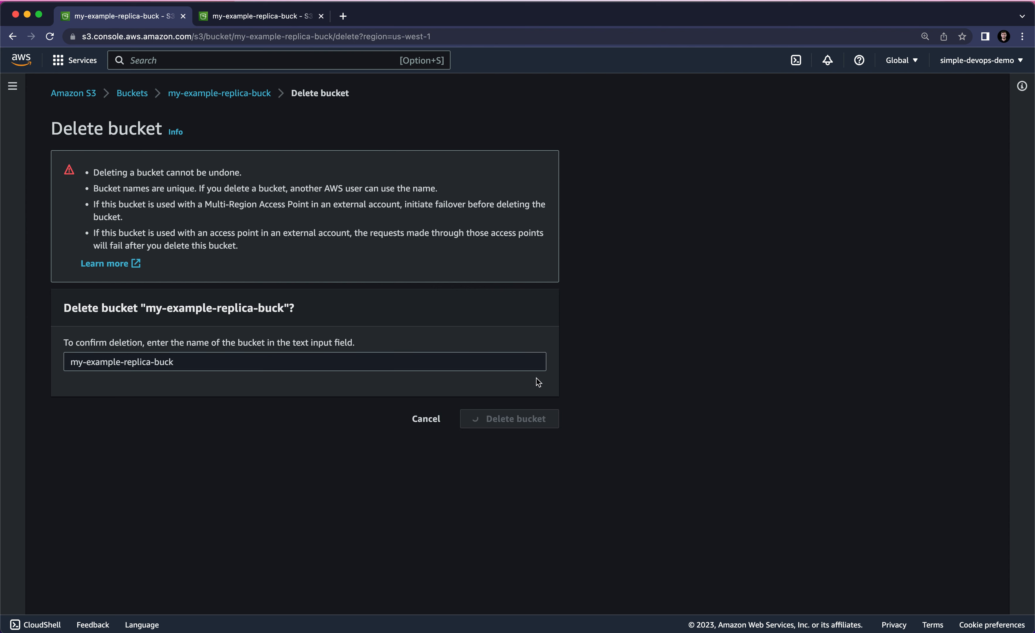